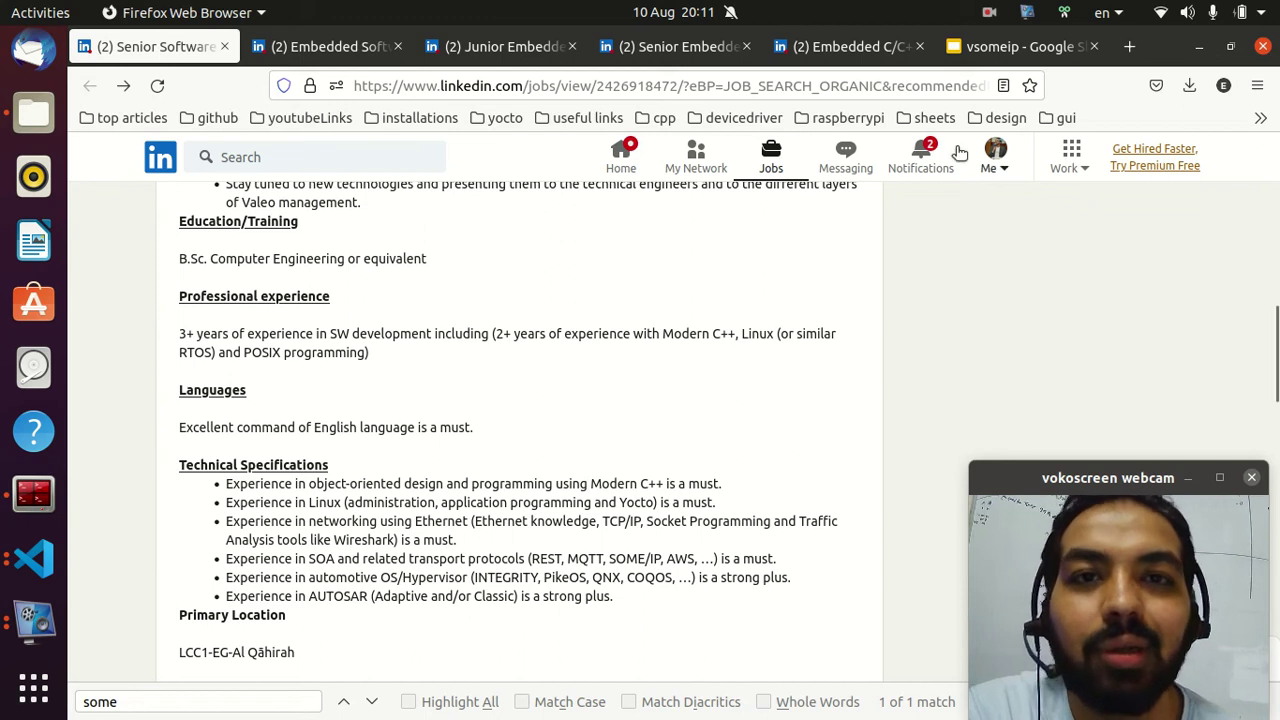
Step: Switch to the vsomeip Google Slides deck at the 'What is some/ip ?' slide
{"action": "left_click", "coordinate": [1005, 46]}
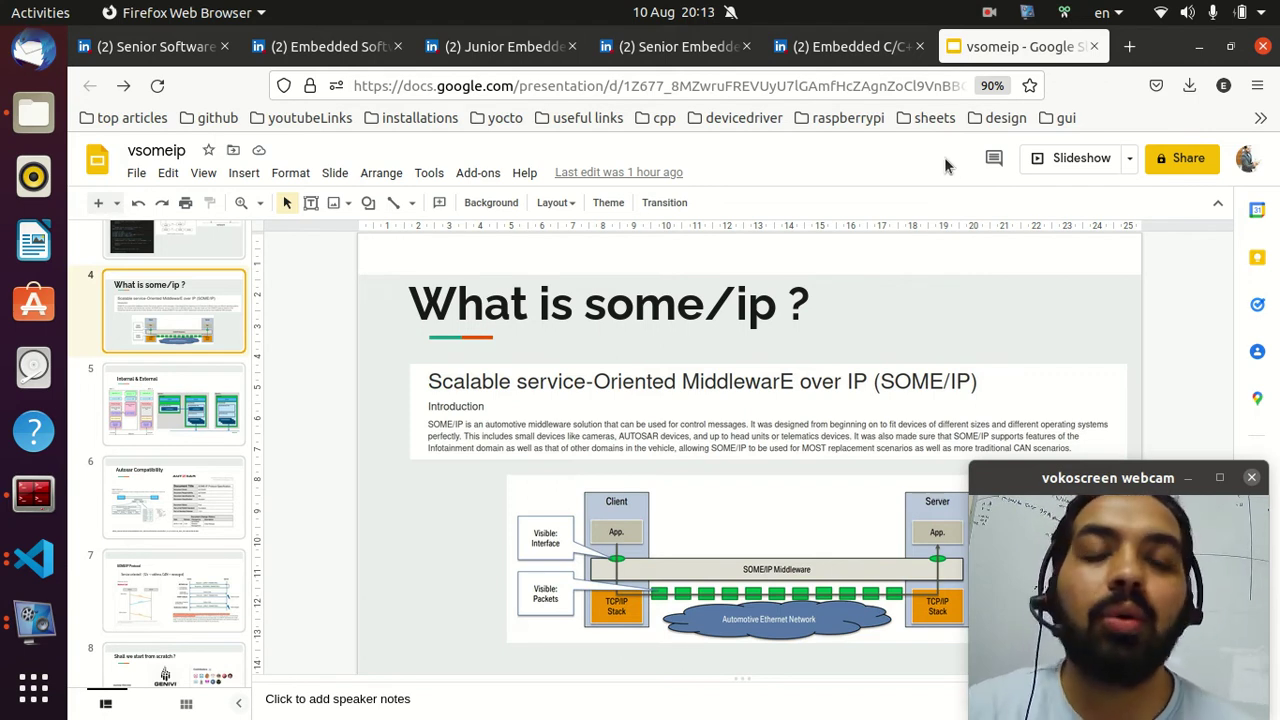
Step: On the Valeo posting, mark the Ethernet/traffic analysis and MQTT, SOME/IP, AWS requirements
{"action": "left_click", "coordinate": [173, 50]}
{"action": "scroll", "coordinate": [237, 289], "scroll_direction": "up", "scroll_amount": 10}
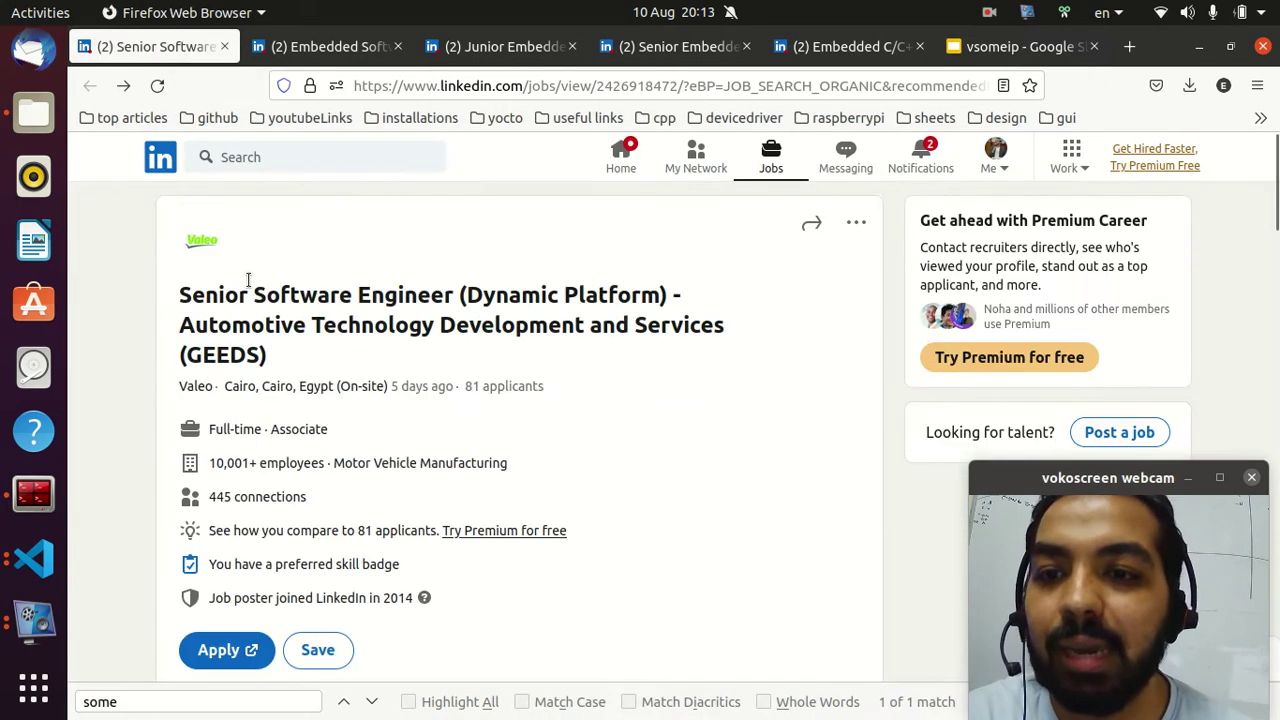
{"action": "scroll", "coordinate": [231, 427], "scroll_direction": "down", "scroll_amount": 5}
{"action": "scroll", "coordinate": [329, 414], "scroll_direction": "down", "scroll_amount": 5}
{"action": "scroll", "coordinate": [527, 304], "scroll_direction": "down", "scroll_amount": 5}
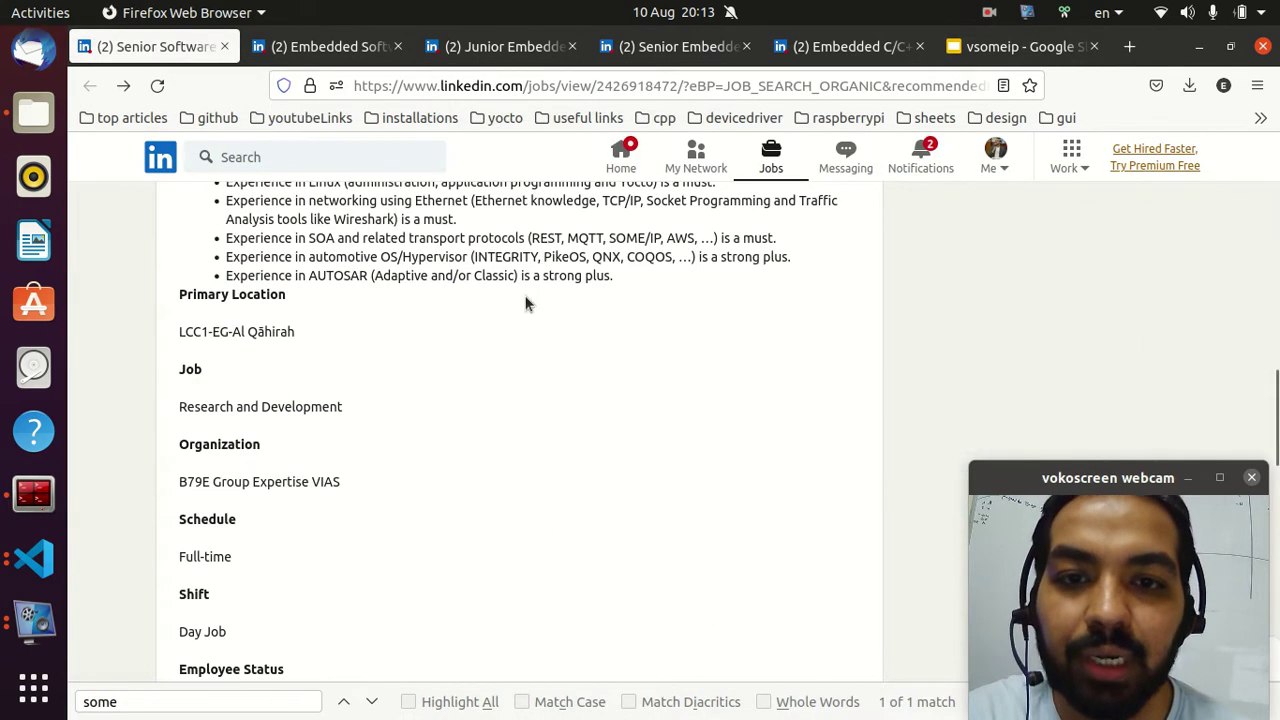
{"action": "scroll", "coordinate": [516, 262], "scroll_direction": "up", "scroll_amount": 2}
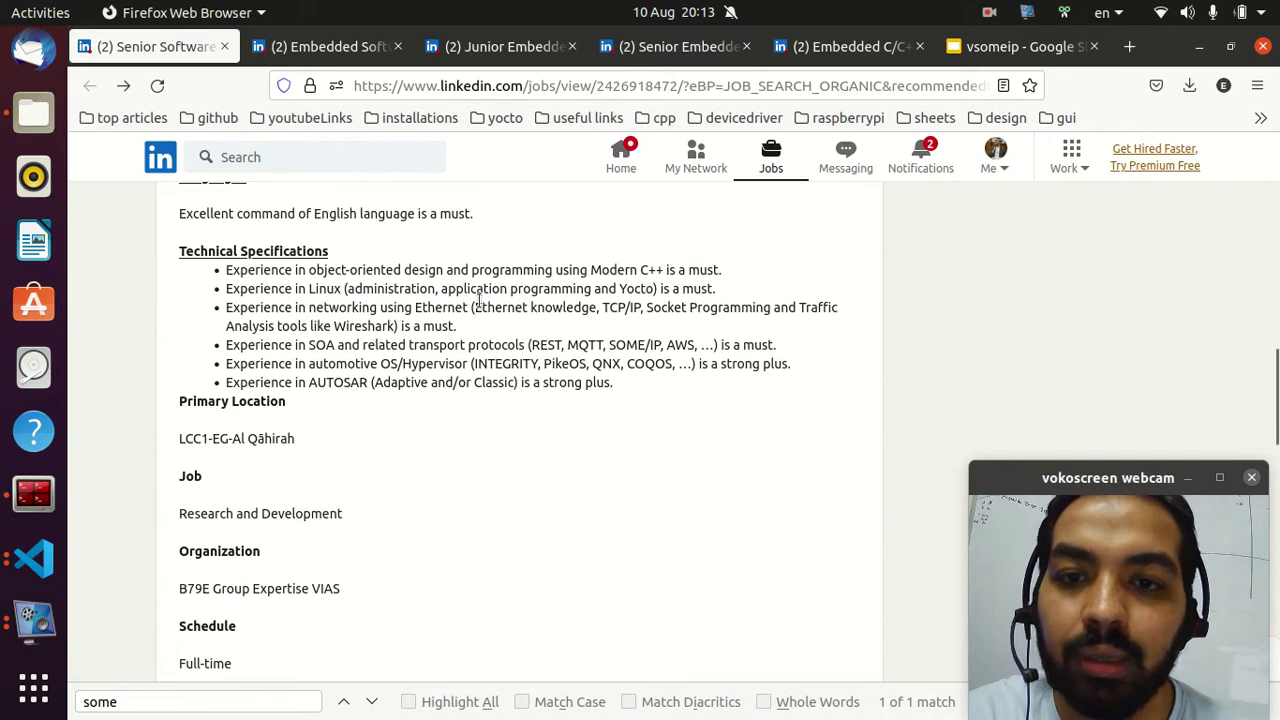
{"action": "left_click_drag", "start_coordinate": [472, 307], "coordinate": [375, 328]}
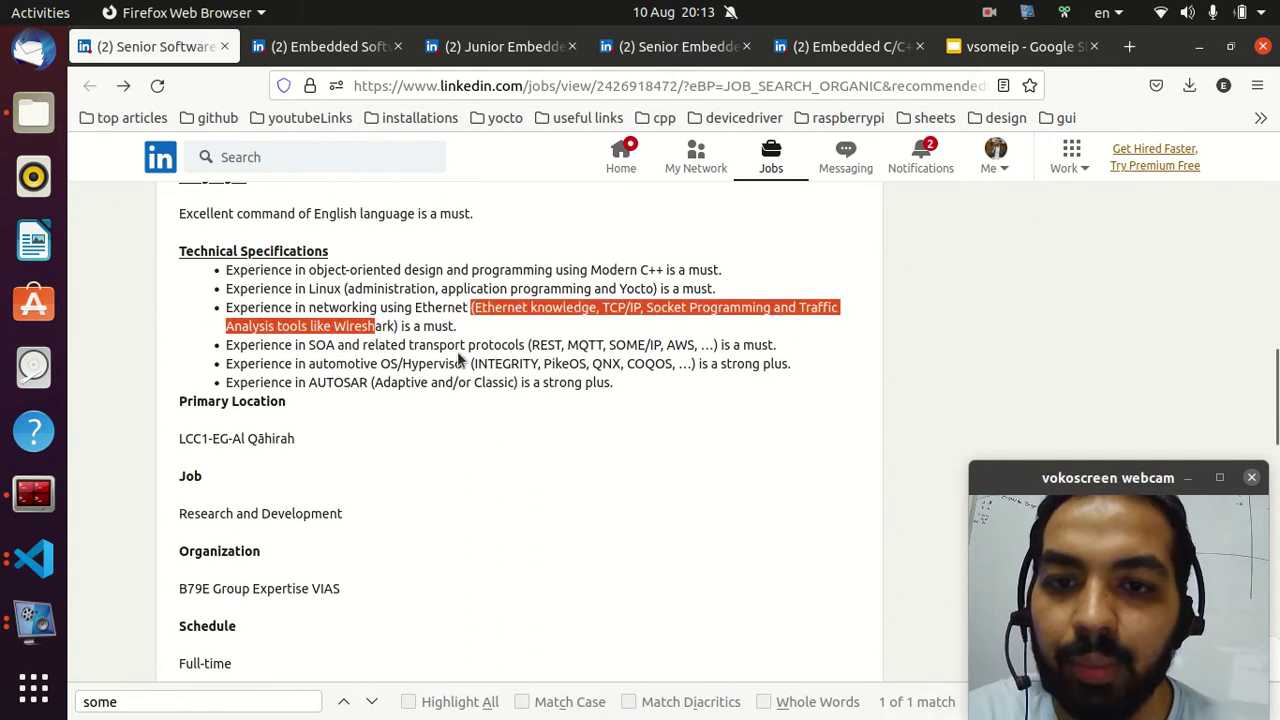
{"action": "left_click_drag", "start_coordinate": [567, 344], "coordinate": [701, 344]}
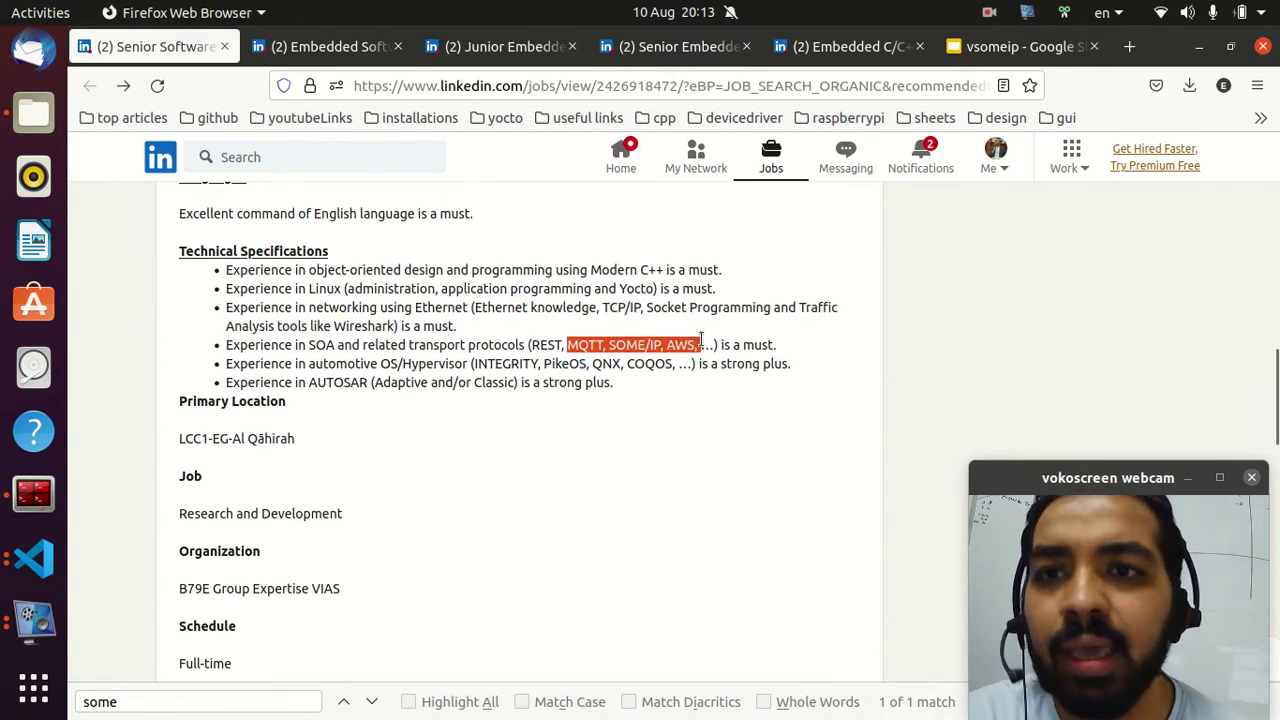
Step: Skim the Embedded Software, Junior Embedded, Senior Embedded and Embedded C/C++ developer postings
{"action": "key", "text": "ctrl+Tab"}
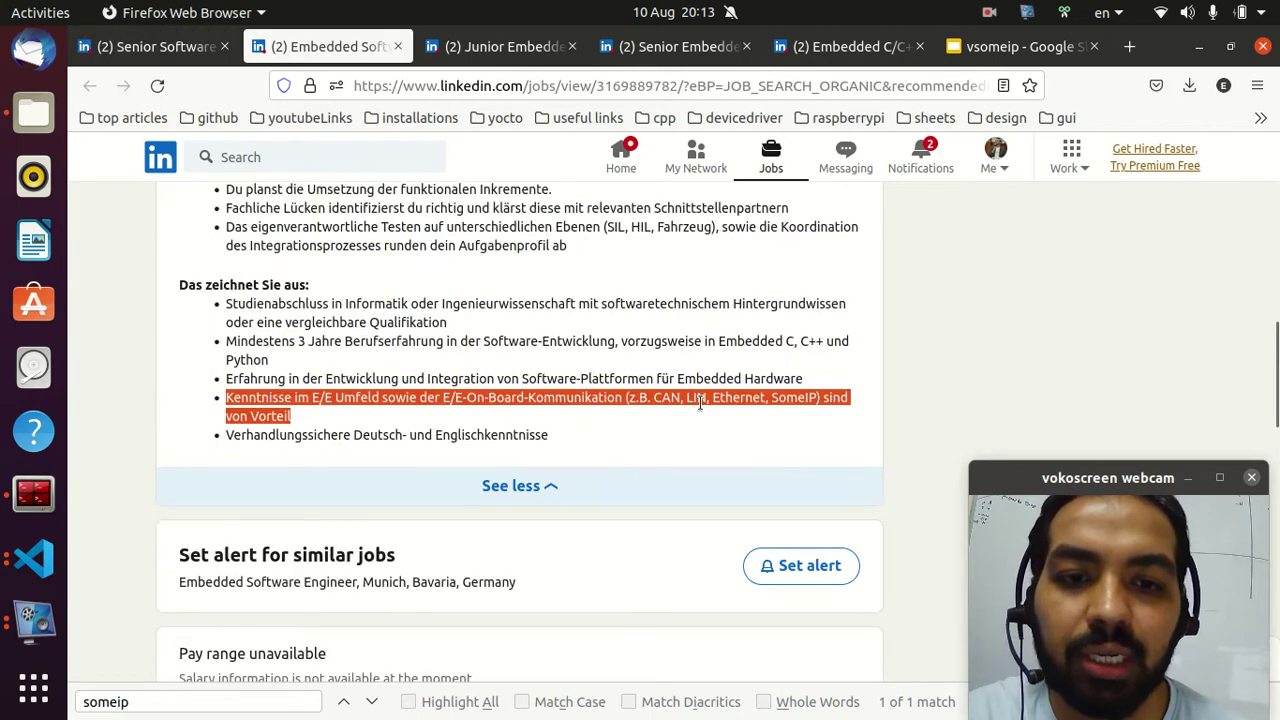
{"action": "scroll", "coordinate": [448, 330], "scroll_direction": "up", "scroll_amount": 15}
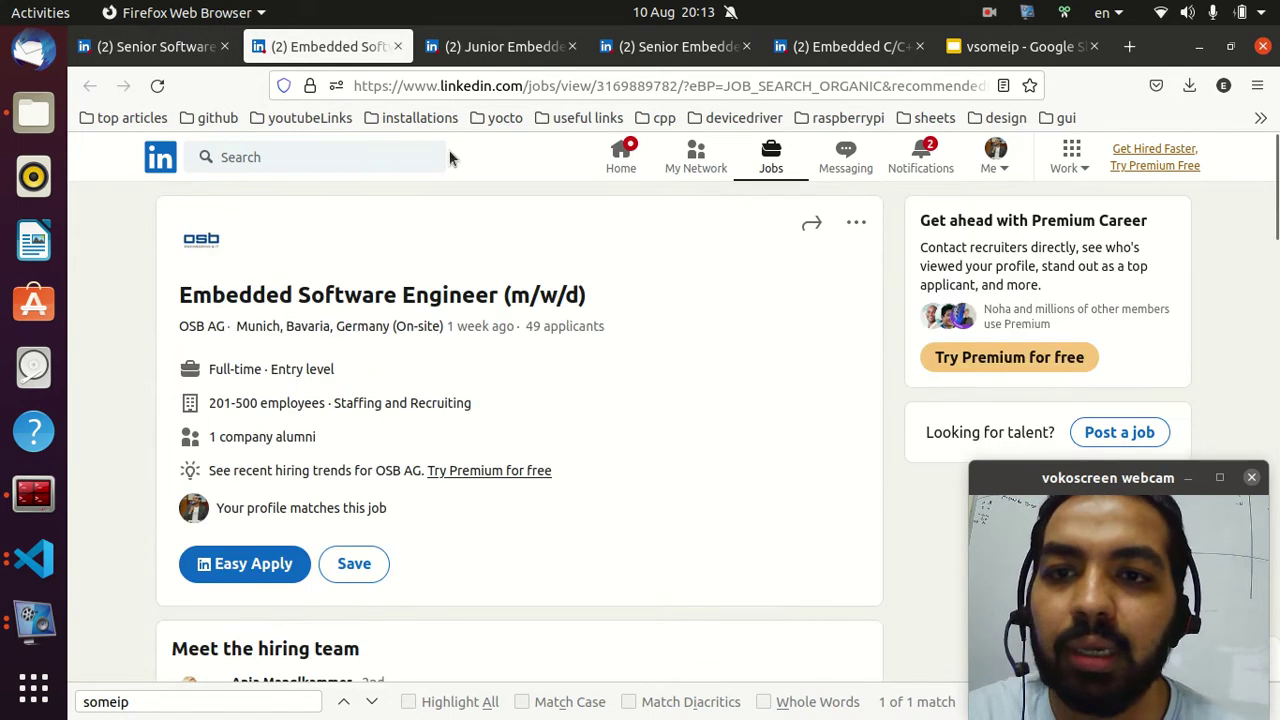
{"action": "left_click", "coordinate": [540, 44]}
{"action": "scroll", "coordinate": [394, 427], "scroll_direction": "up", "scroll_amount": 8}
{"action": "scroll", "coordinate": [378, 415], "scroll_direction": "up", "scroll_amount": 4}
{"action": "scroll", "coordinate": [378, 410], "scroll_direction": "down", "scroll_amount": 8}
{"action": "scroll", "coordinate": [400, 408], "scroll_direction": "down", "scroll_amount": 5}
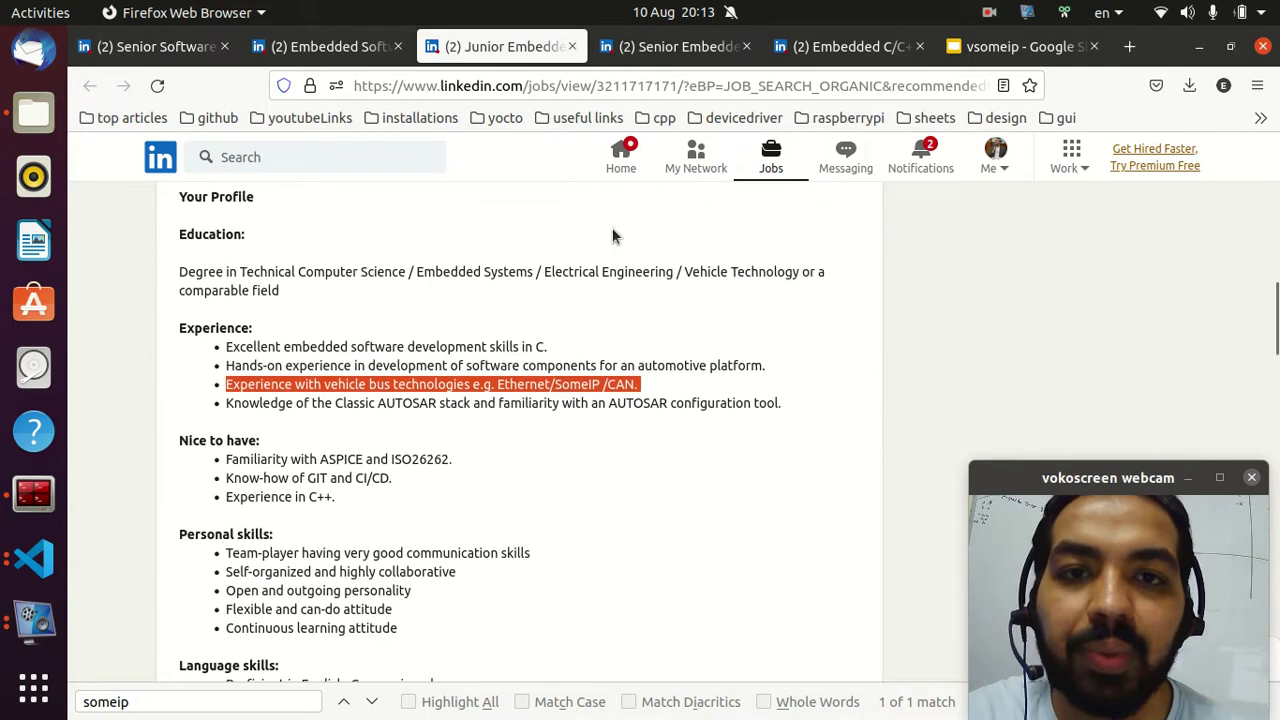
{"action": "left_click", "coordinate": [658, 47]}
{"action": "scroll", "coordinate": [383, 334], "scroll_direction": "up", "scroll_amount": 5}
{"action": "scroll", "coordinate": [383, 334], "scroll_direction": "up", "scroll_amount": 10}
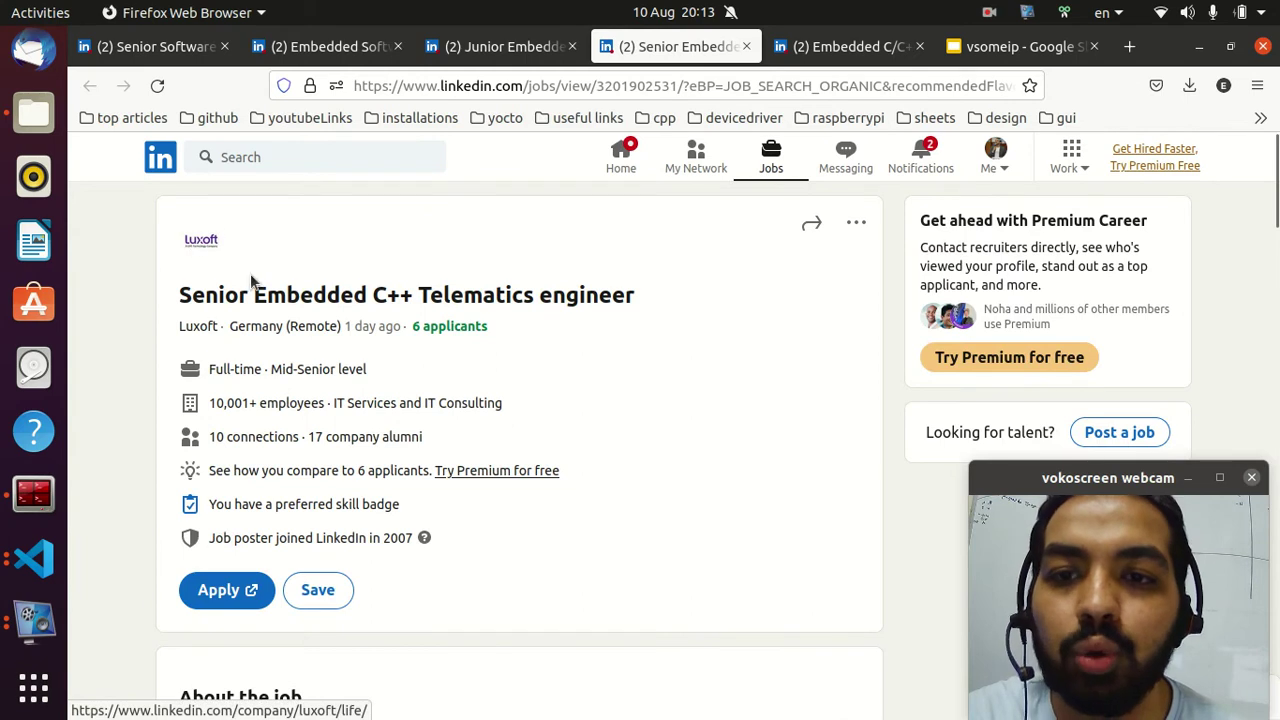
{"action": "left_click", "coordinate": [780, 48]}
{"action": "scroll", "coordinate": [232, 325], "scroll_direction": "up", "scroll_amount": 10}
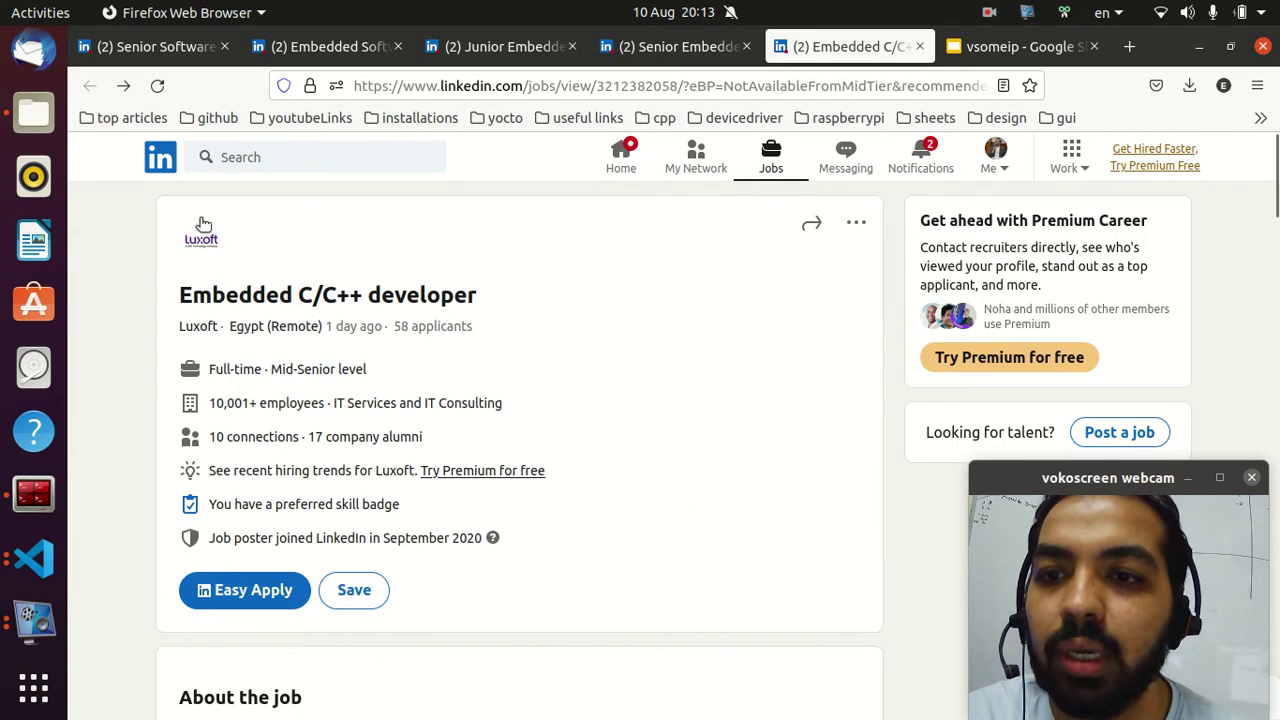
Step: On the Telematics engineer posting, mark the SomeIP, CAPI, TCP, UDP nice-to-have skill
{"action": "left_click", "coordinate": [694, 45]}
{"action": "scroll", "coordinate": [428, 395], "scroll_direction": "down", "scroll_amount": 5}
{"action": "scroll", "coordinate": [428, 395], "scroll_direction": "down", "scroll_amount": 5}
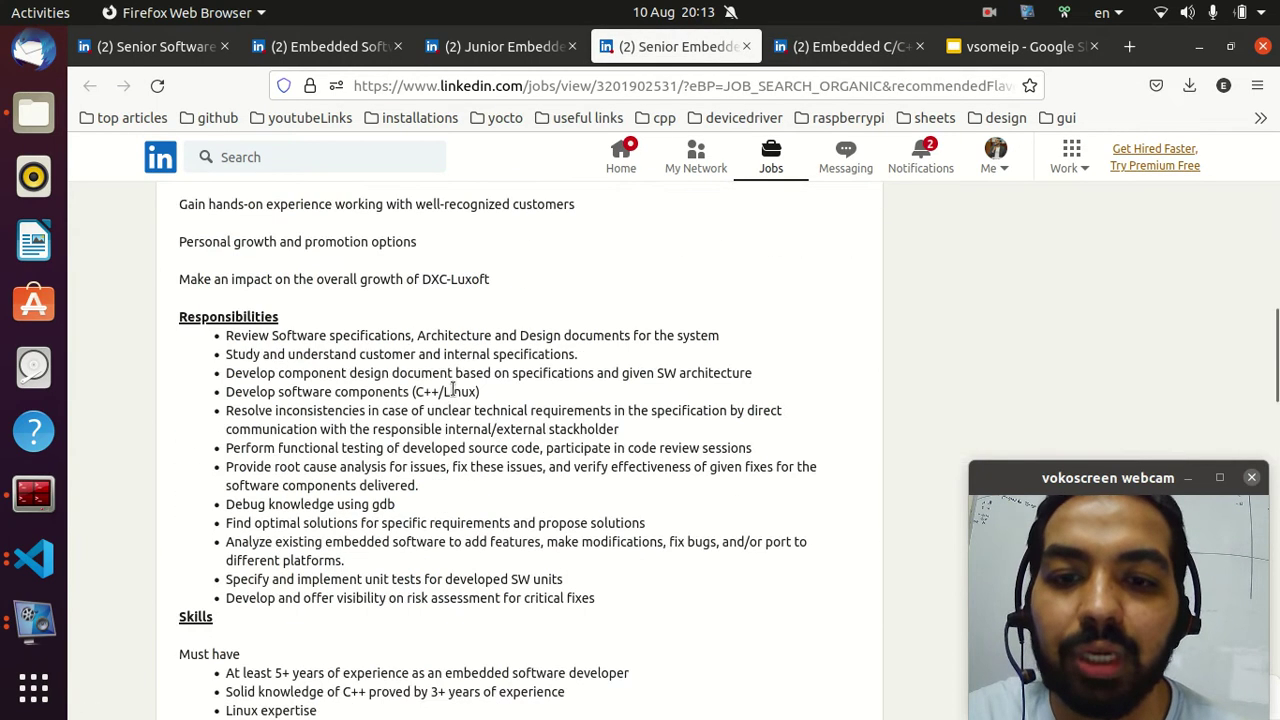
{"action": "scroll", "coordinate": [521, 429], "scroll_direction": "down", "scroll_amount": 5}
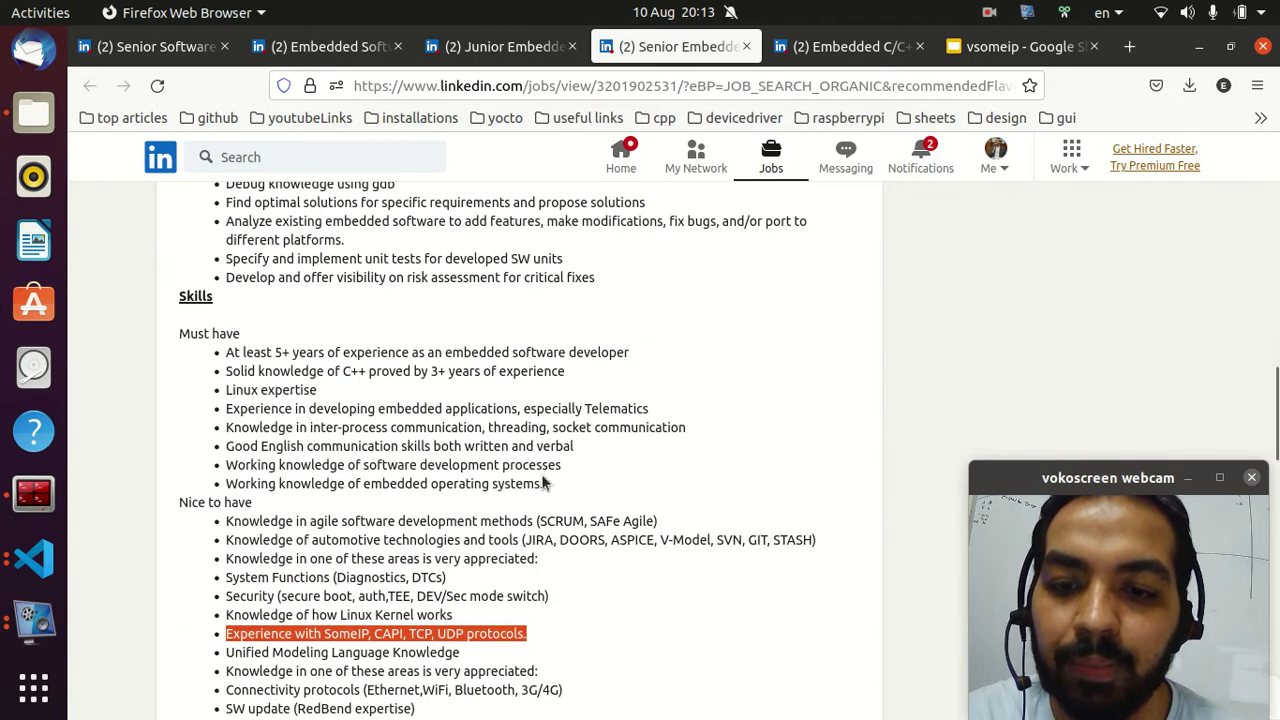
{"action": "scroll", "coordinate": [545, 480], "scroll_direction": "down", "scroll_amount": 4}
{"action": "left_click_drag", "start_coordinate": [314, 420], "coordinate": [497, 444]}
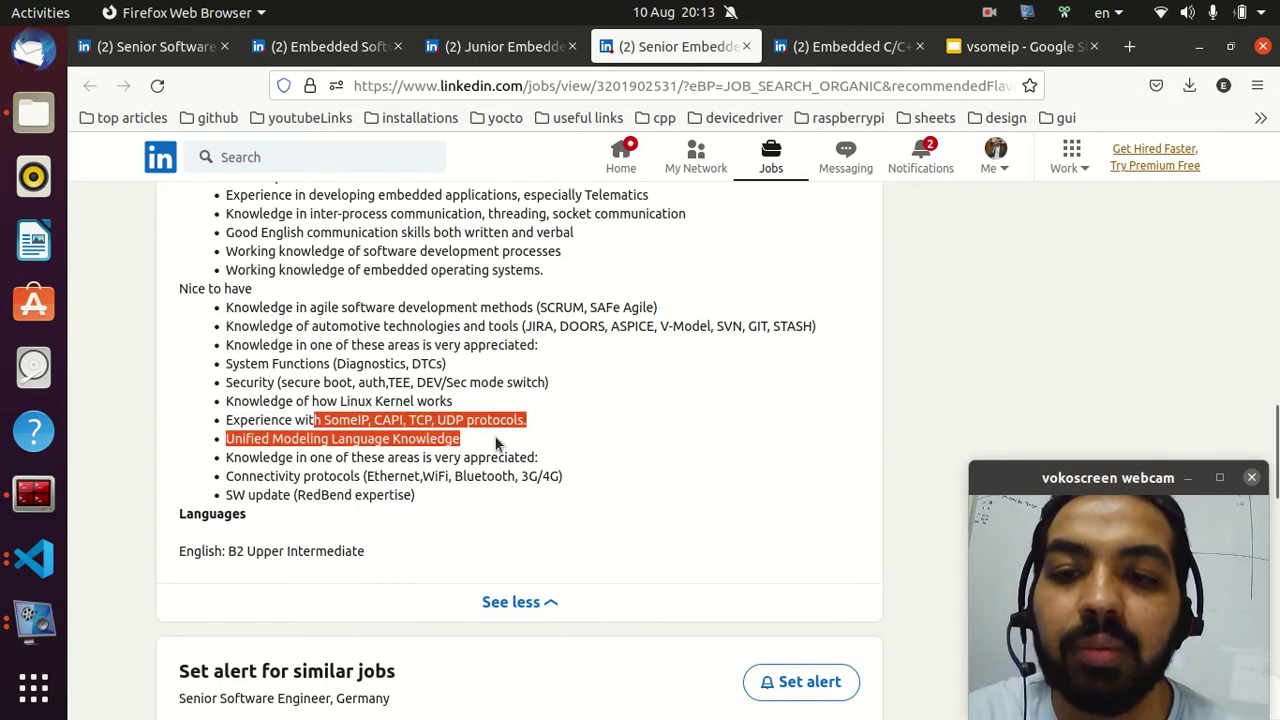
{"action": "left_click", "coordinate": [532, 419]}
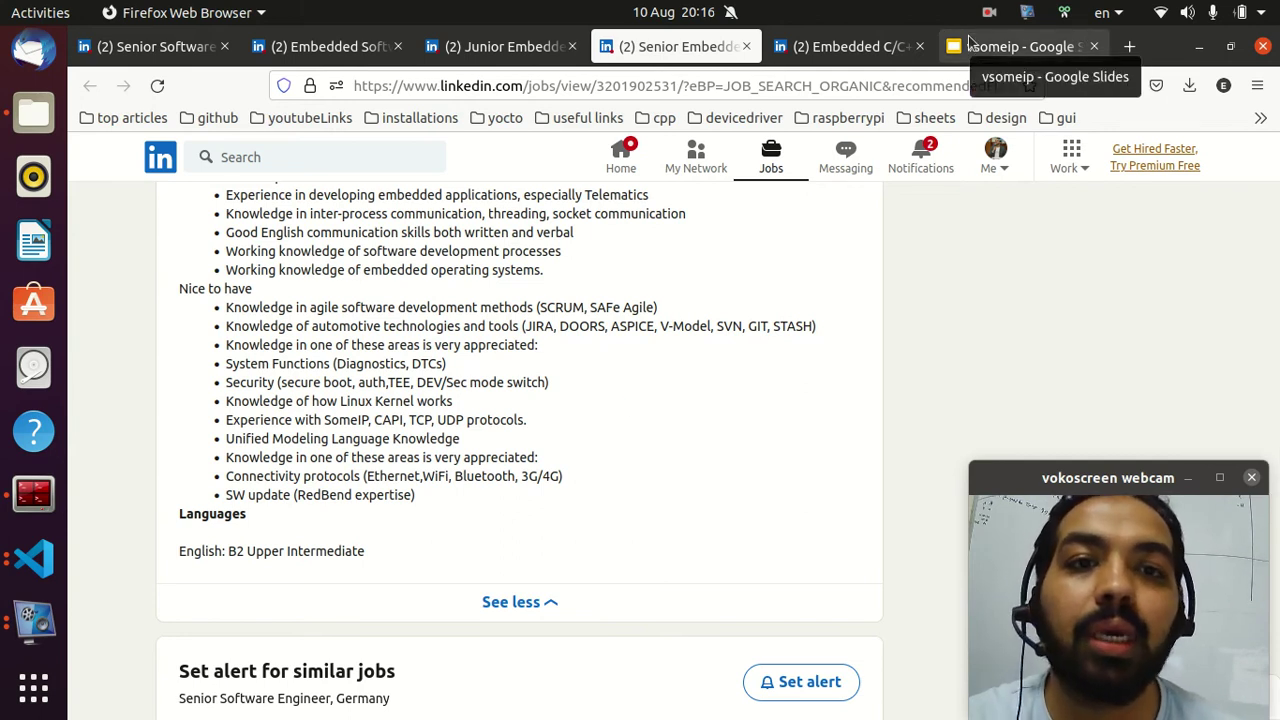
Step: Point out the built HelloWorldService and HelloWorldClient executables in the split terminal
{"action": "left_click", "coordinate": [17, 490]}
{"action": "left_click", "coordinate": [561, 72]}
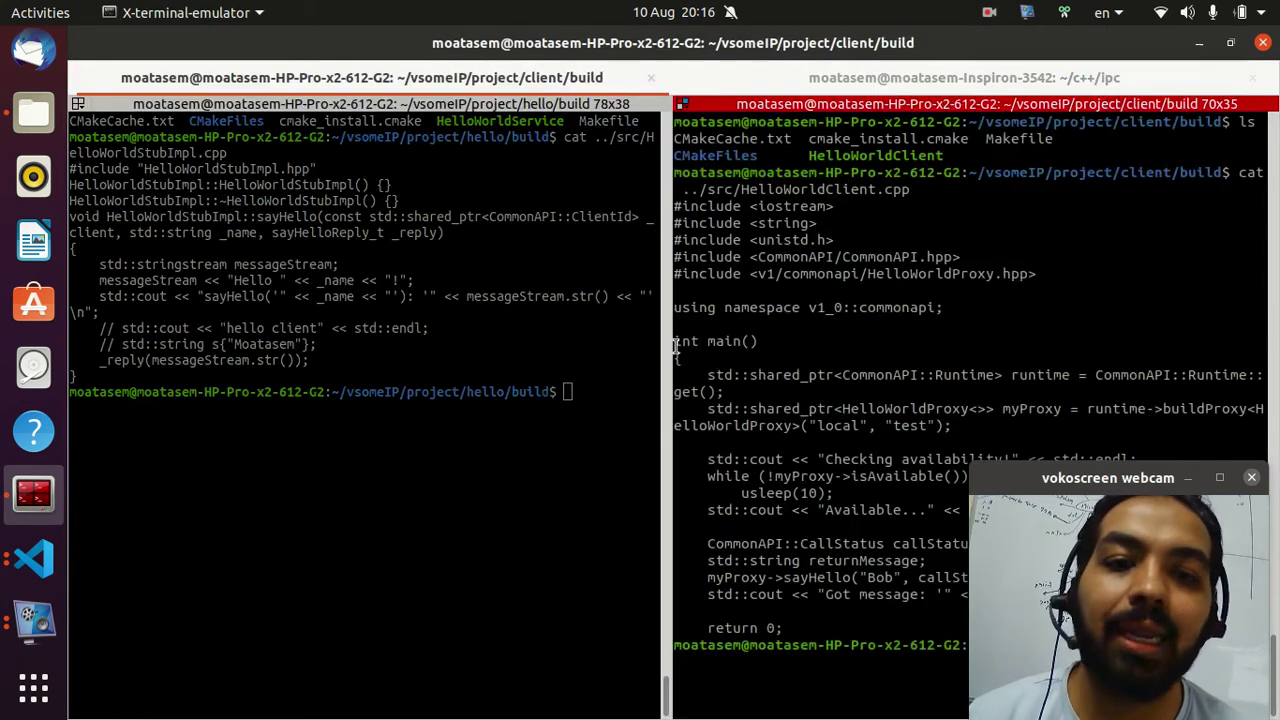
{"action": "left_click", "coordinate": [523, 466]}
{"action": "left_click_drag", "start_coordinate": [1009, 479], "coordinate": [1015, 507]}
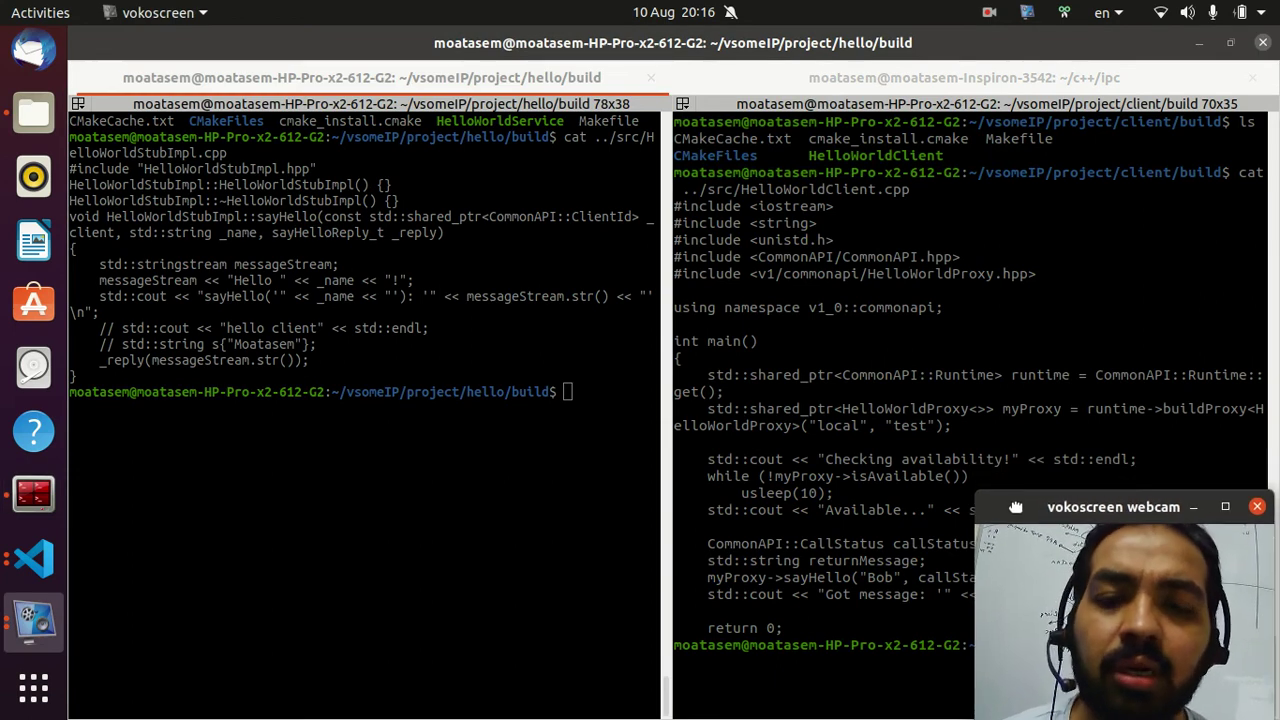
{"action": "left_click", "coordinate": [562, 154]}
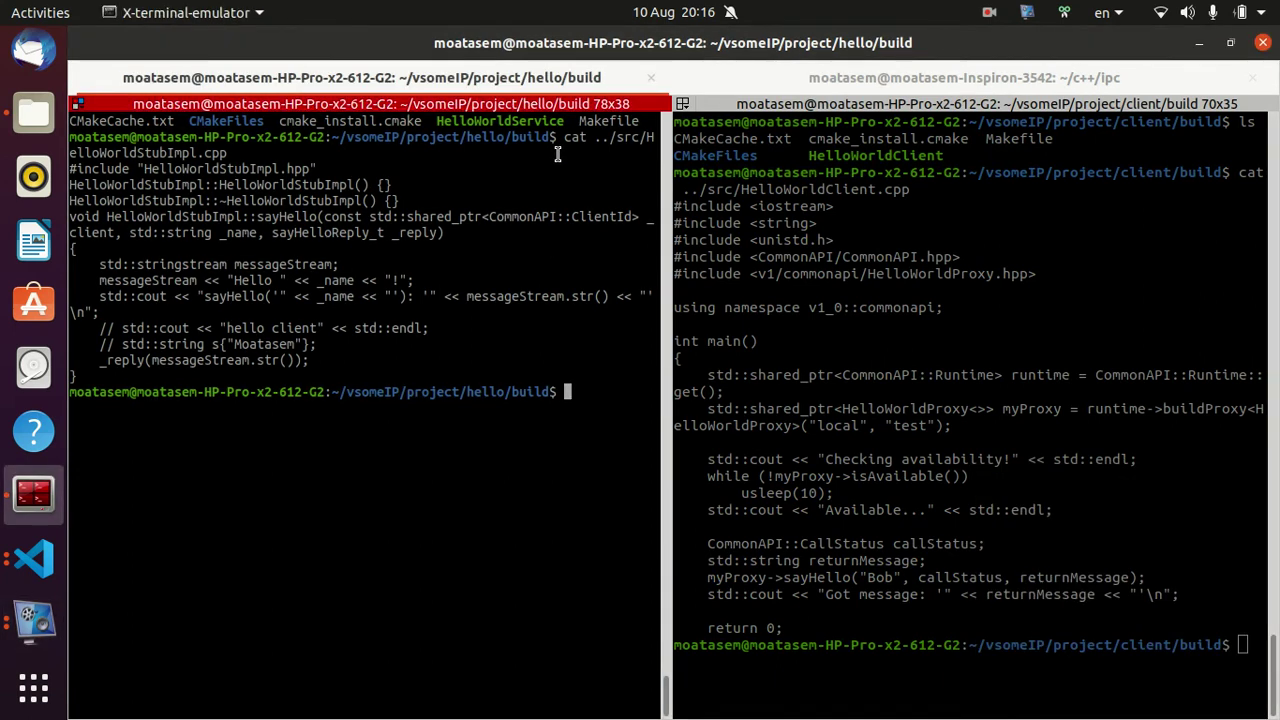
{"action": "left_click_drag", "start_coordinate": [564, 120], "coordinate": [436, 120]}
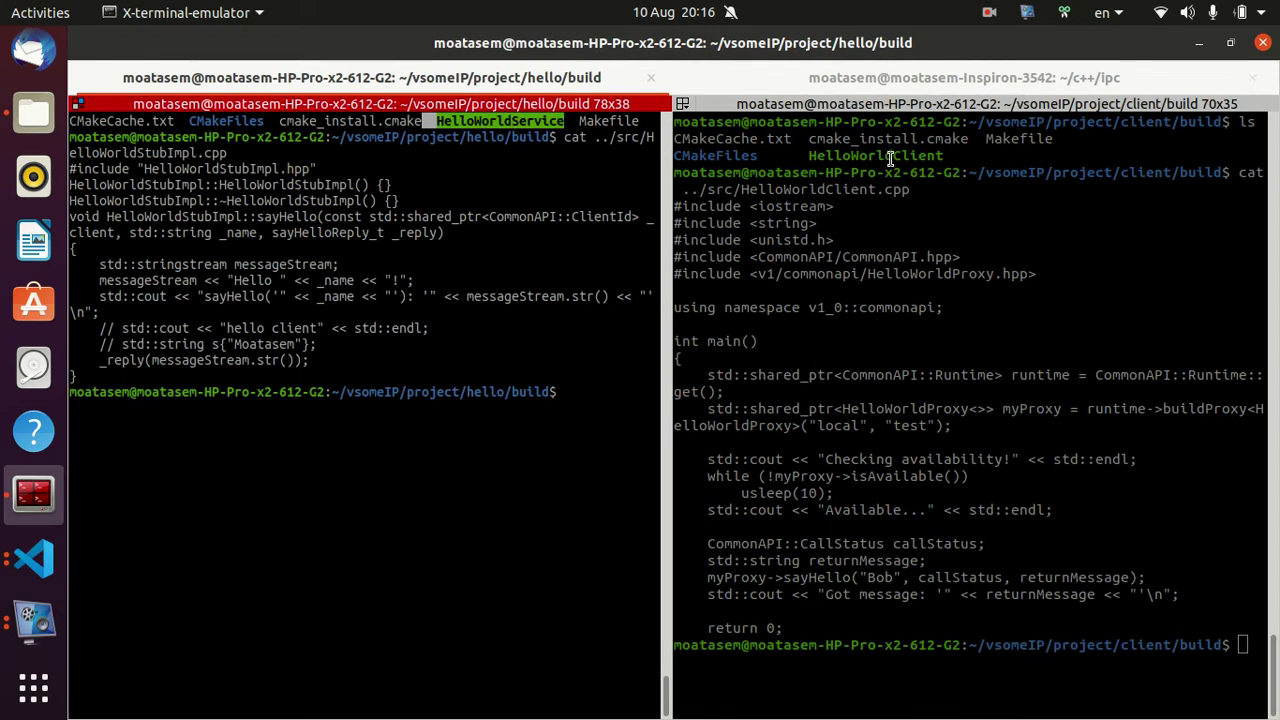
{"action": "double_click", "coordinate": [820, 156]}
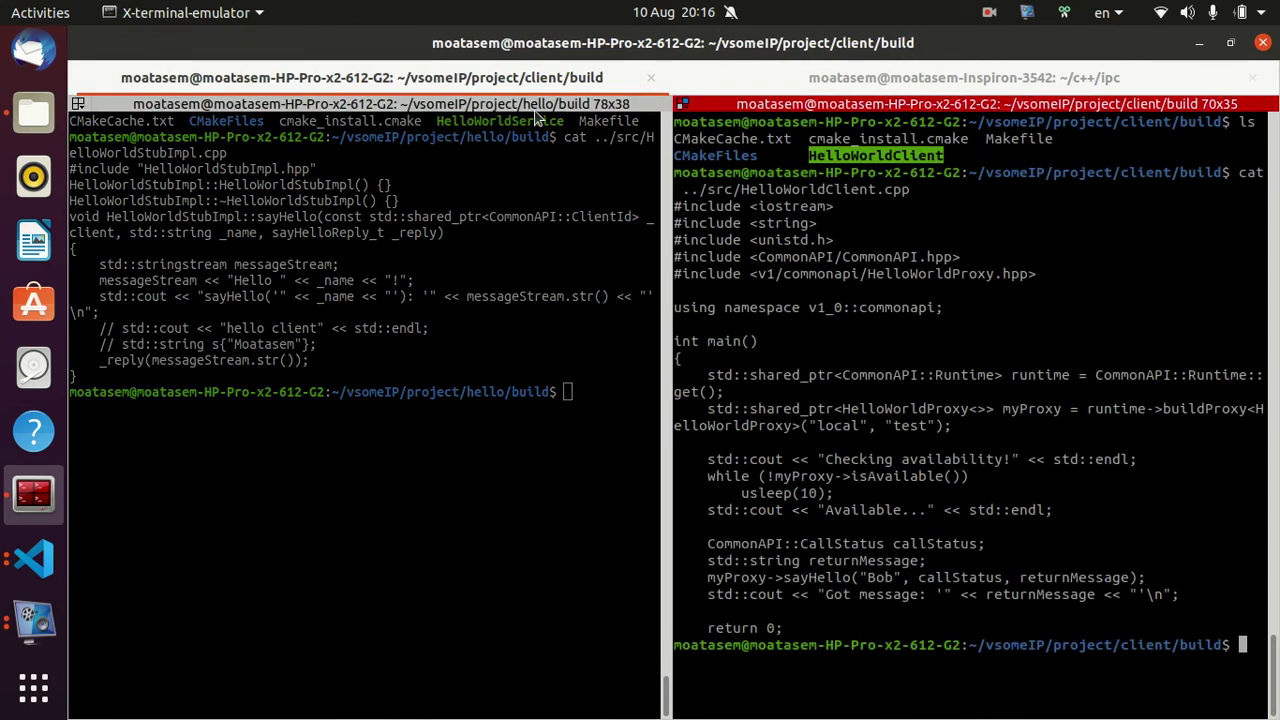
Step: Highlight the HelloWorldStubImpl::sayHello method and its implementation body in the service source
{"action": "left_click", "coordinate": [456, 120]}
{"action": "mouse_move", "coordinate": [108, 378]}
{"action": "left_mouse_down"}
{"action": "mouse_move", "coordinate": [36, 232]}
{"action": "mouse_move", "coordinate": [46, 214]}
{"action": "left_mouse_up"}
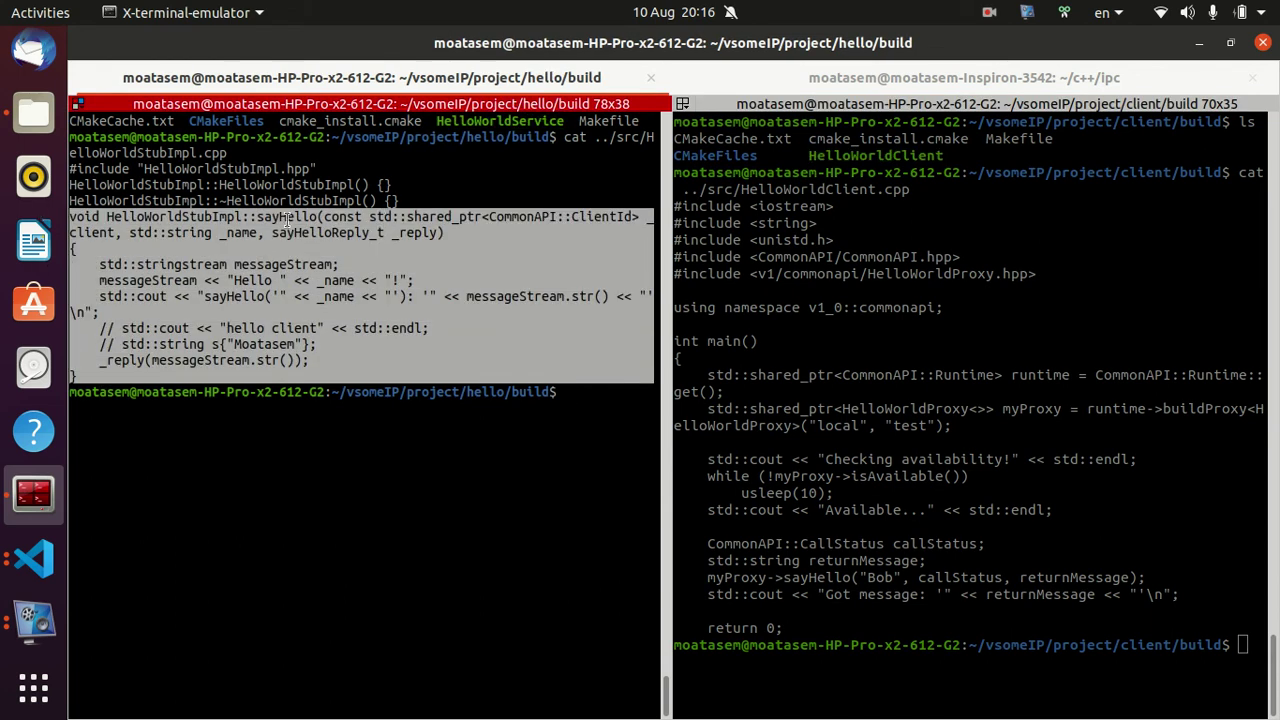
{"action": "double_click", "coordinate": [293, 217]}
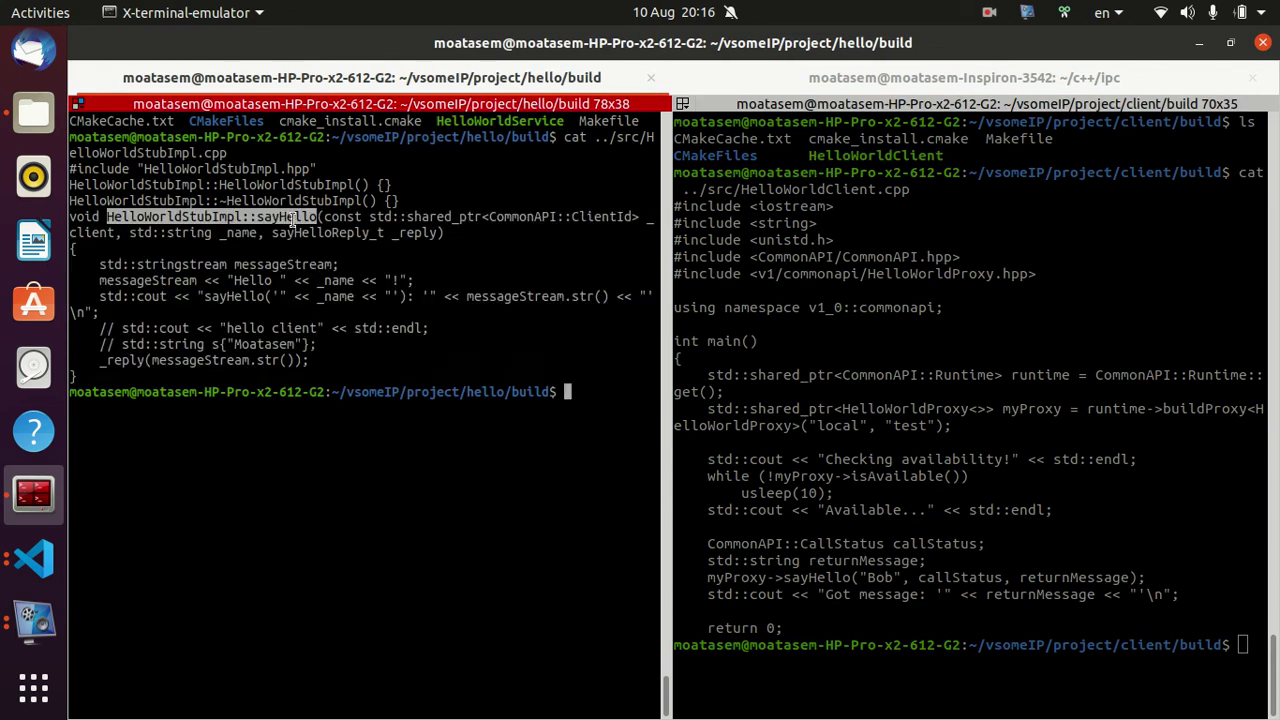
{"action": "double_click", "coordinate": [514, 122]}
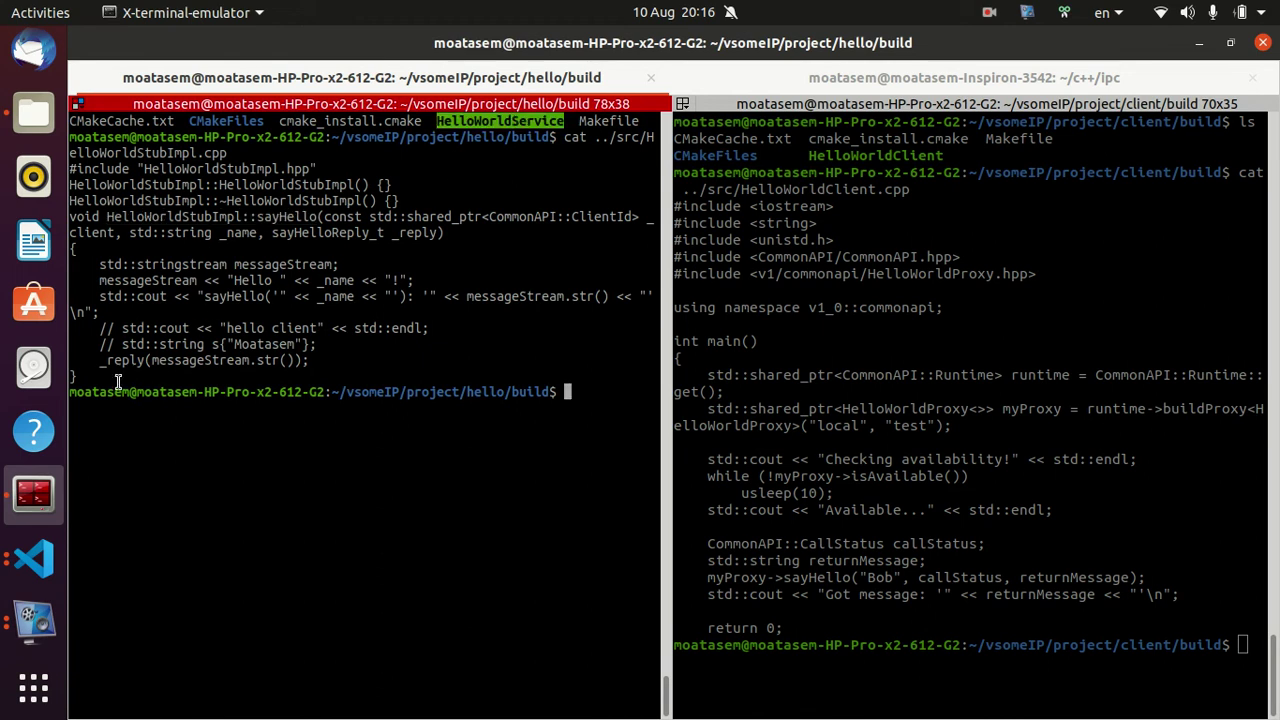
{"action": "left_click_drag", "start_coordinate": [400, 378], "coordinate": [90, 234]}
{"action": "double_click", "coordinate": [300, 216]}
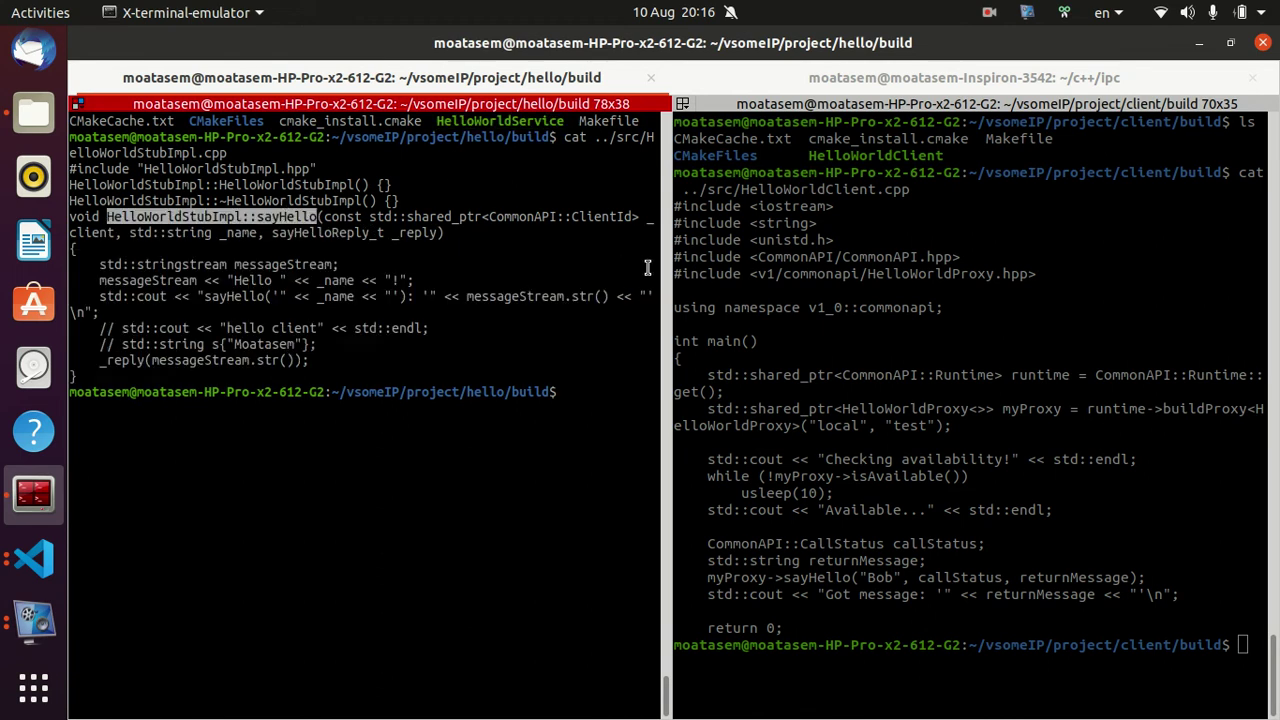
Step: Highlight the client's returnMessage and sayHello("Bob") lines, then the service's sayHello implementation
{"action": "double_click", "coordinate": [913, 152]}
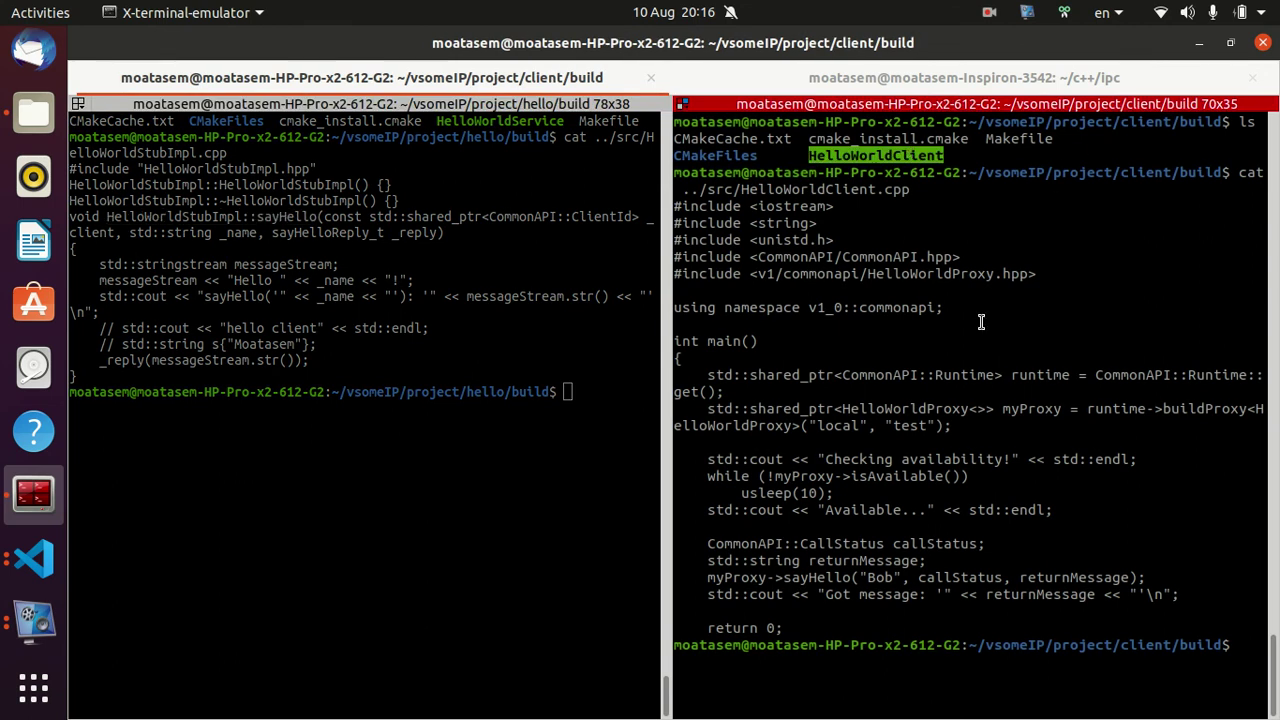
{"action": "left_click_drag", "start_coordinate": [760, 561], "coordinate": [902, 578]}
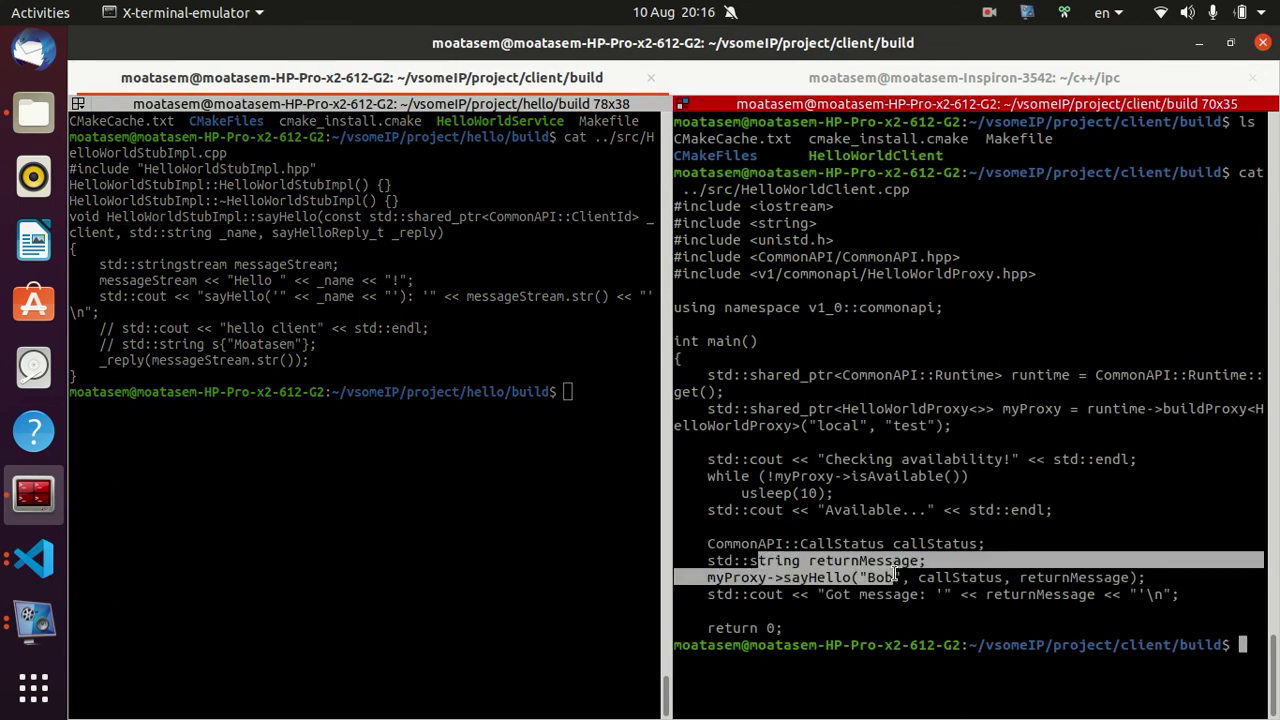
{"action": "left_click_drag", "start_coordinate": [866, 212], "coordinate": [936, 580]}
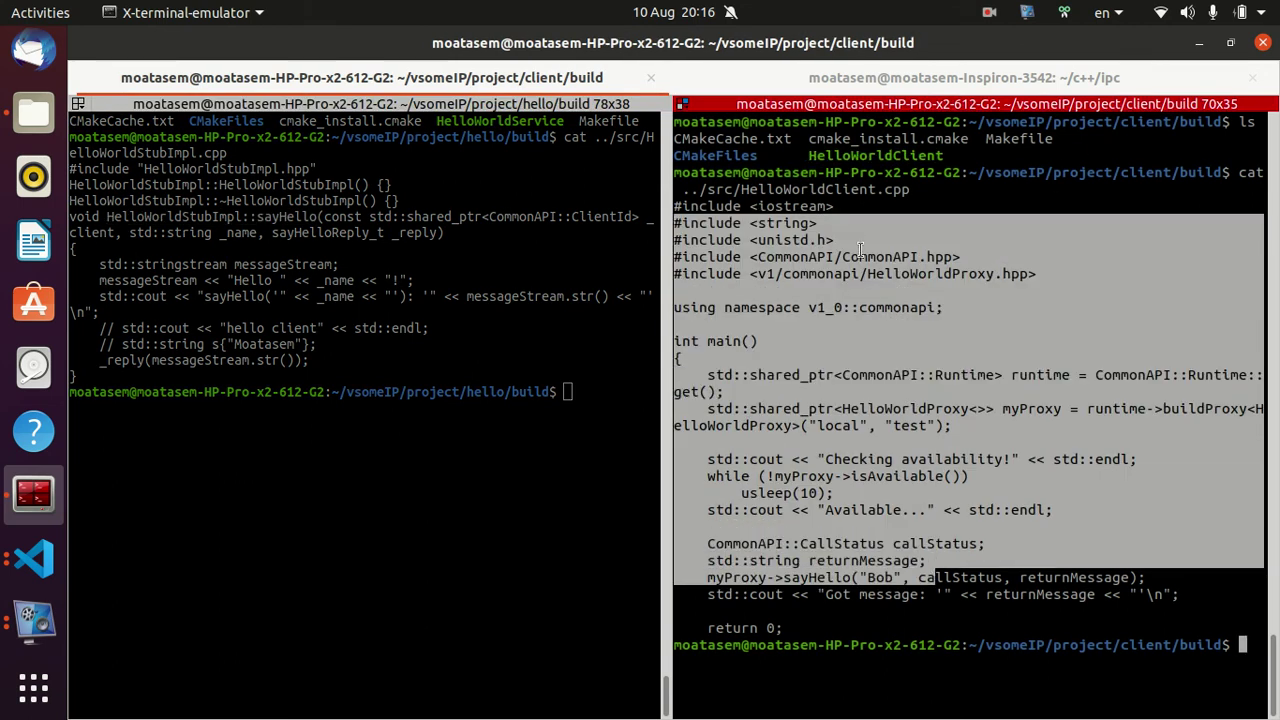
{"action": "left_click_drag", "start_coordinate": [818, 189], "coordinate": [826, 578]}
{"action": "triple_click", "coordinate": [797, 518]}
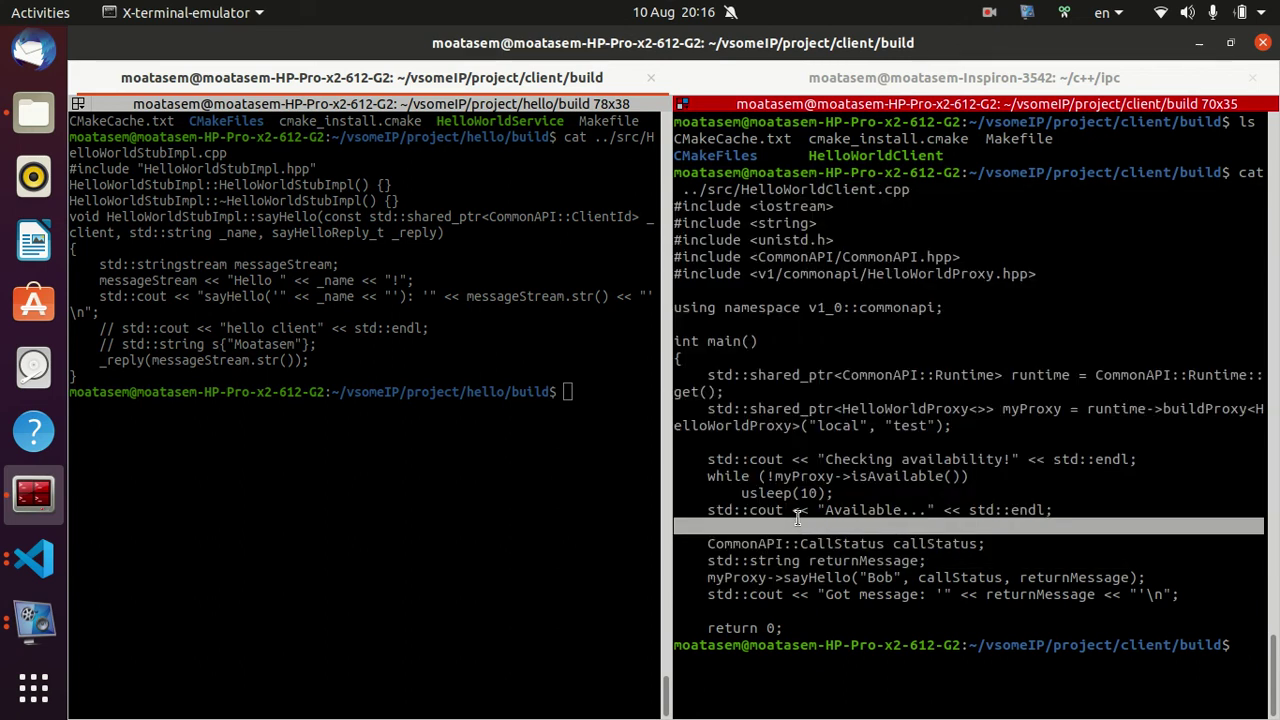
{"action": "left_click_drag", "start_coordinate": [640, 408], "coordinate": [541, 155]}
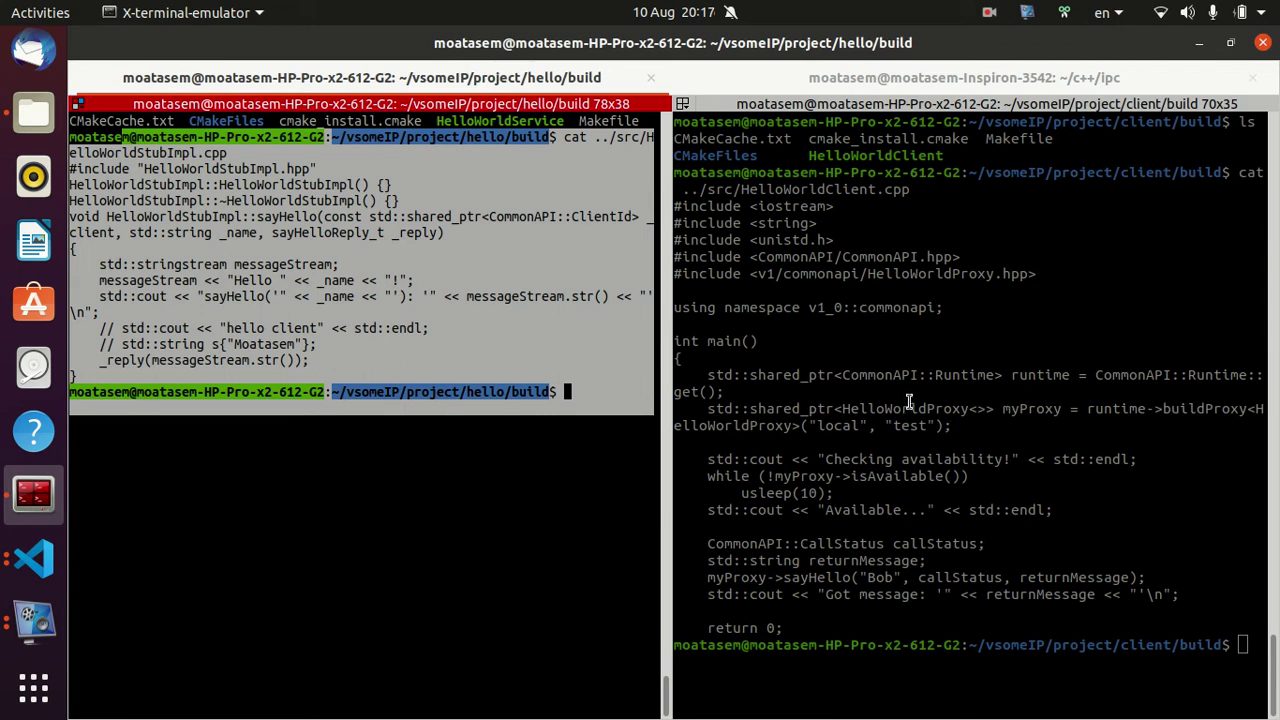
Step: Run ./HelloWorldService, which fails to load libvsomeip-cfg.so.2, and stop it
{"action": "left_click", "coordinate": [607, 447]}
{"action": "left_click", "coordinate": [1040, 498]}
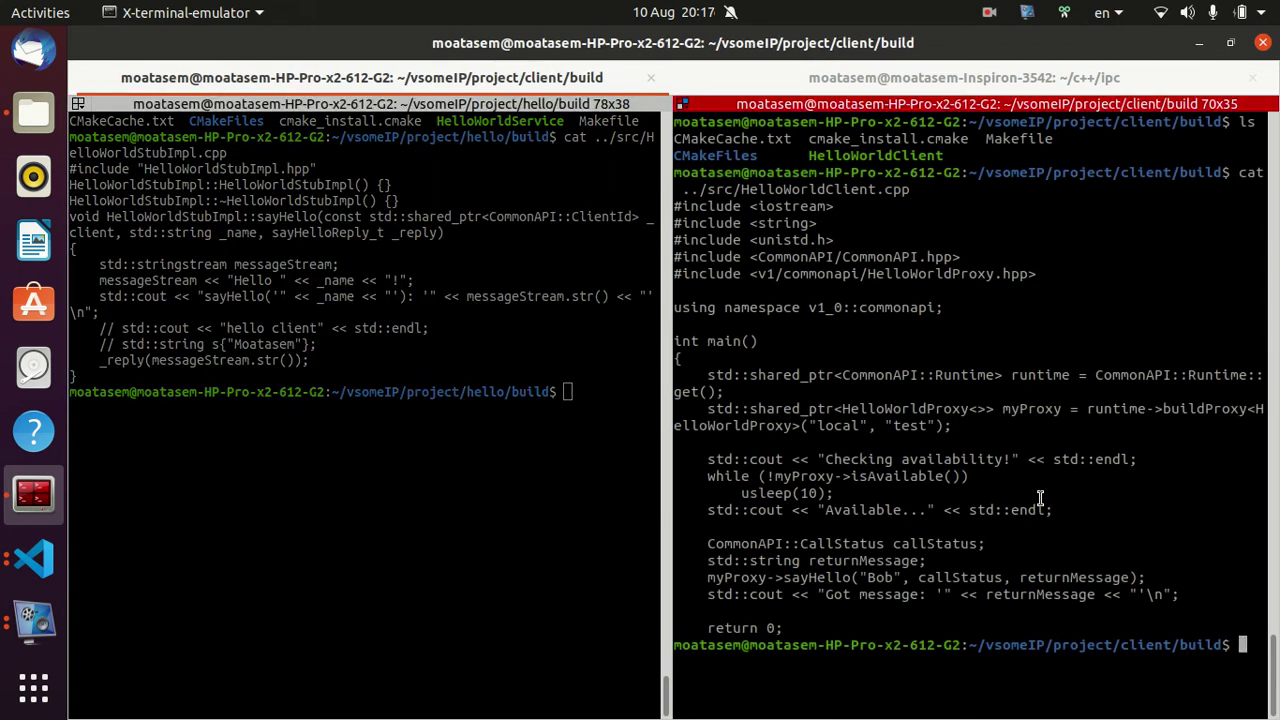
{"action": "type", "text": "./"}
{"action": "left_click", "coordinate": [494, 491]}
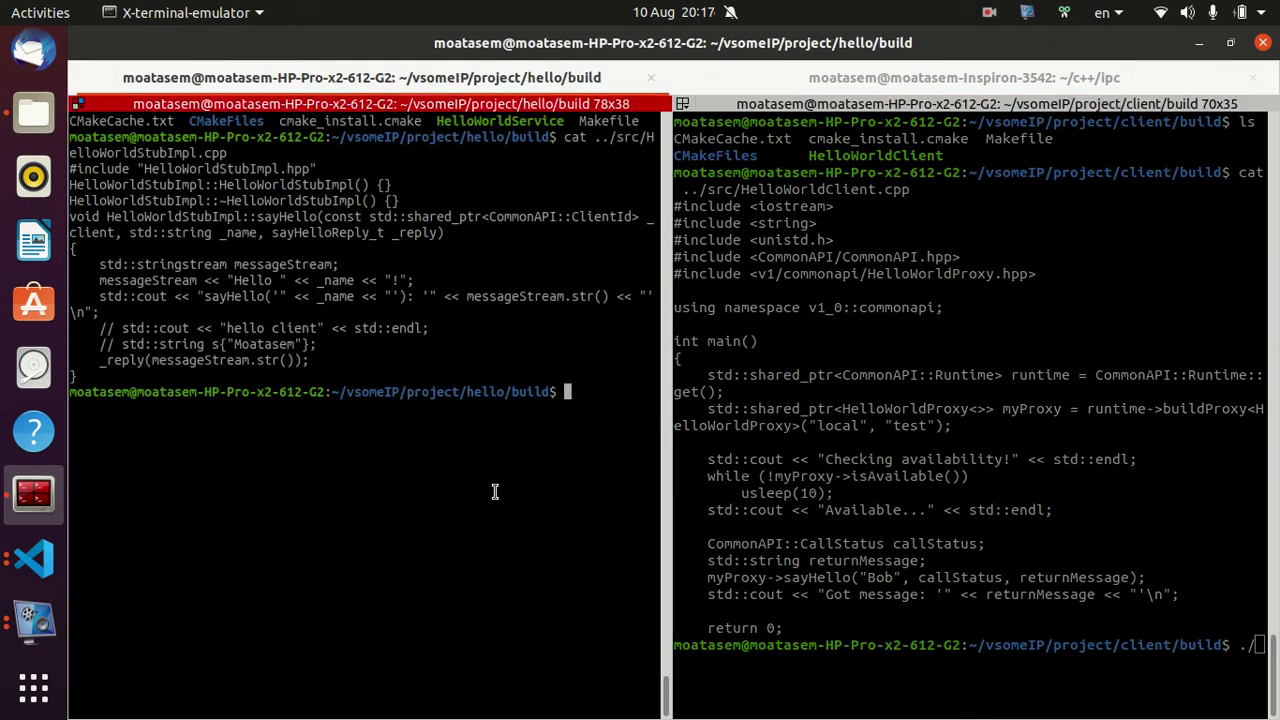
{"action": "type", "text": "./He"}
{"action": "key", "text": "Tab"}
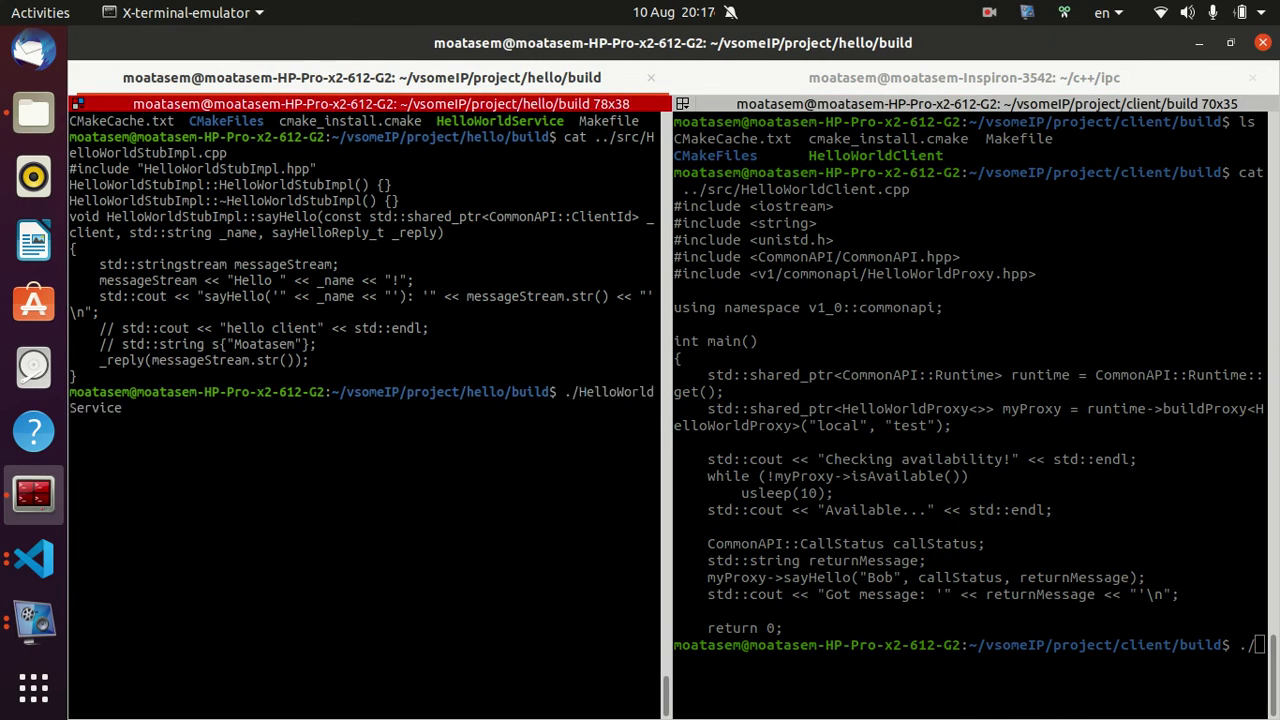
{"action": "key", "text": "Return"}
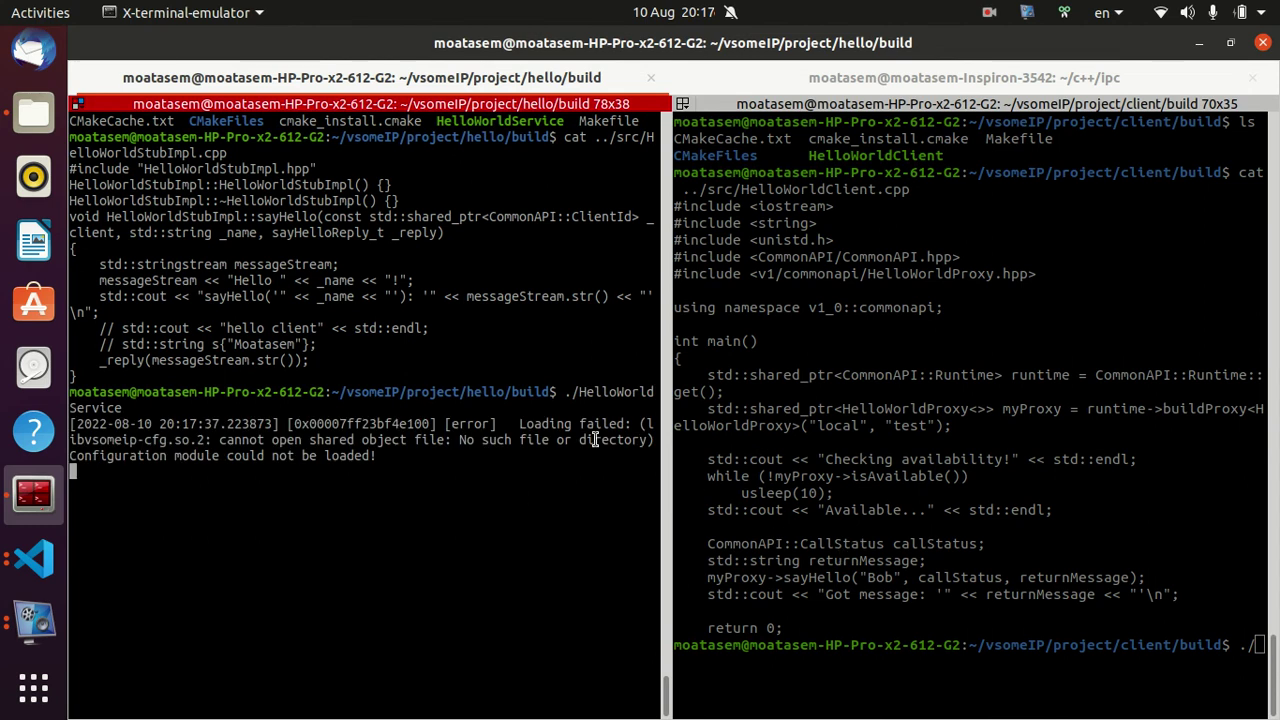
{"action": "key", "text": "ctrl+c"}
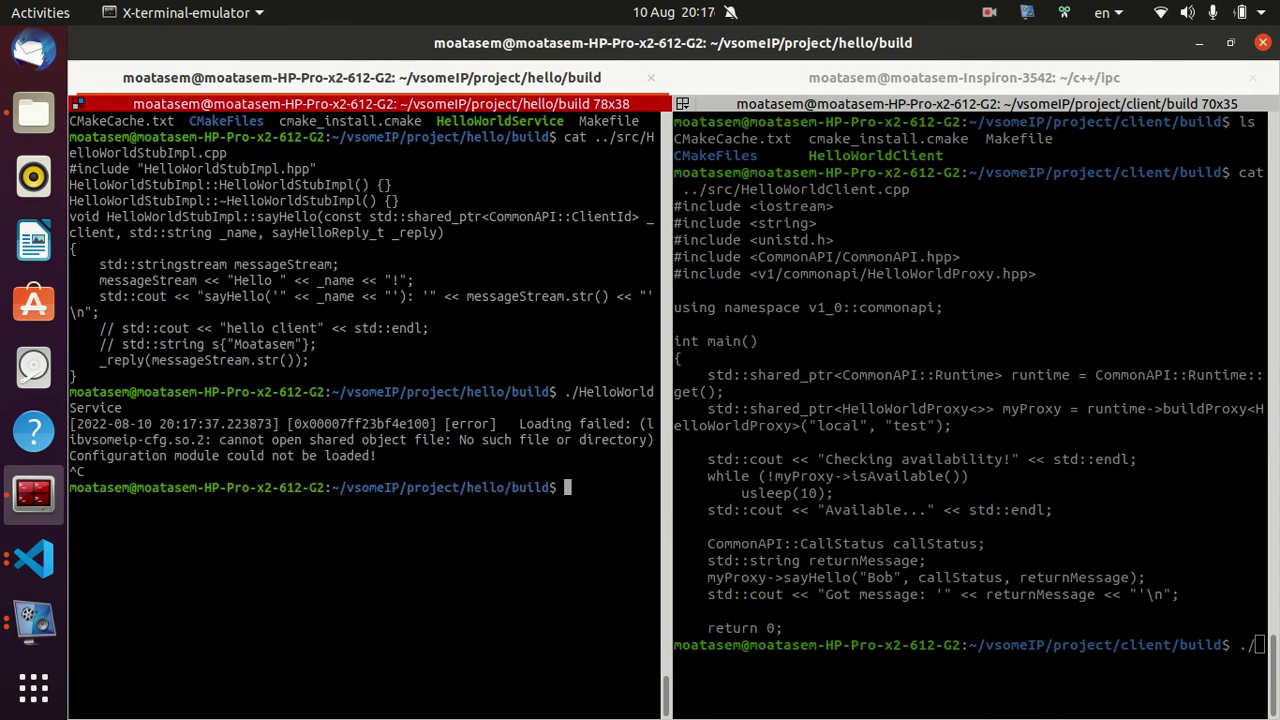
Step: Search the shell history for the earlier export LD_LIBRARY_PATH command
{"action": "key", "text": "ctrl+r"}
{"action": "type", "text": "export"}
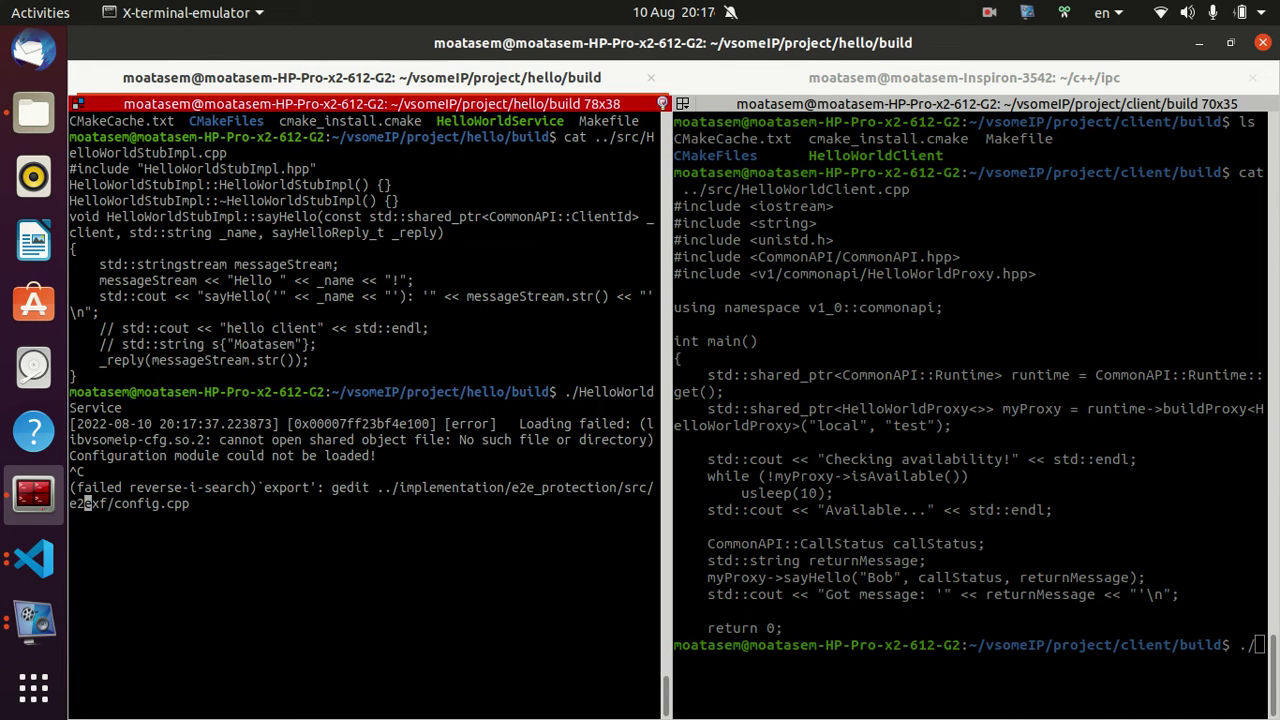
{"action": "key", "text": "ctrl+c"}
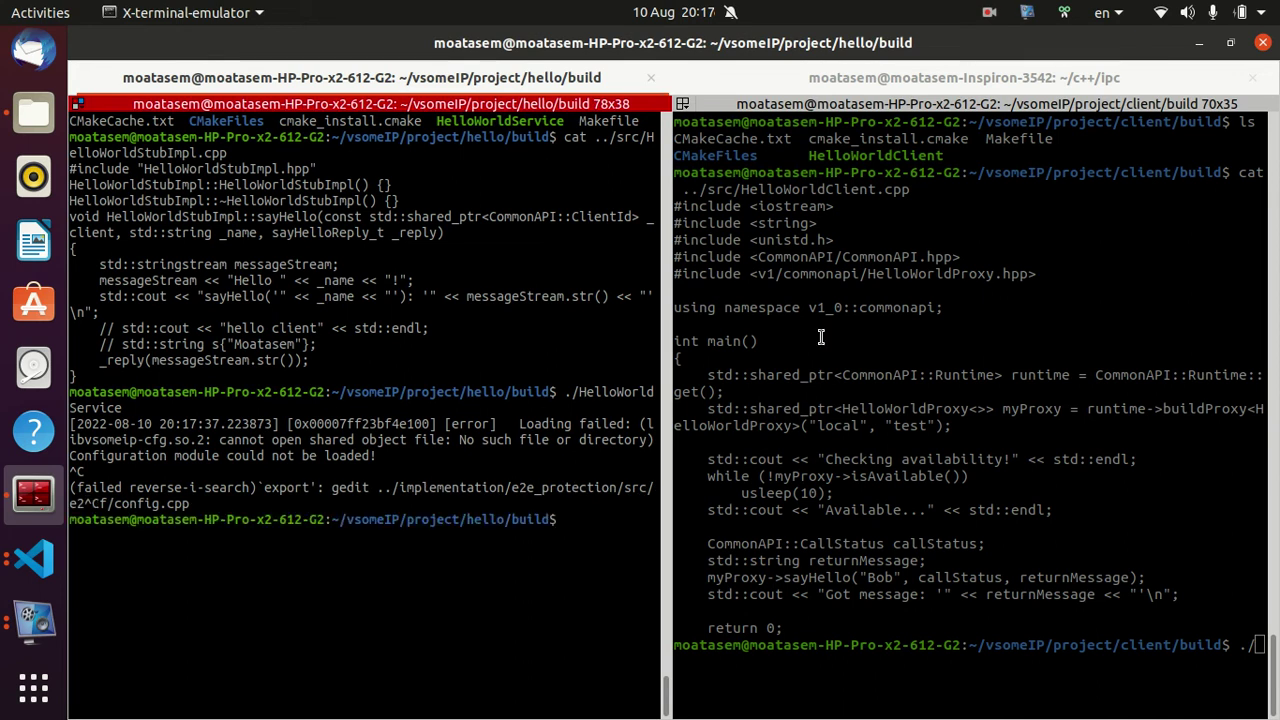
{"action": "left_click", "coordinate": [990, 12]}
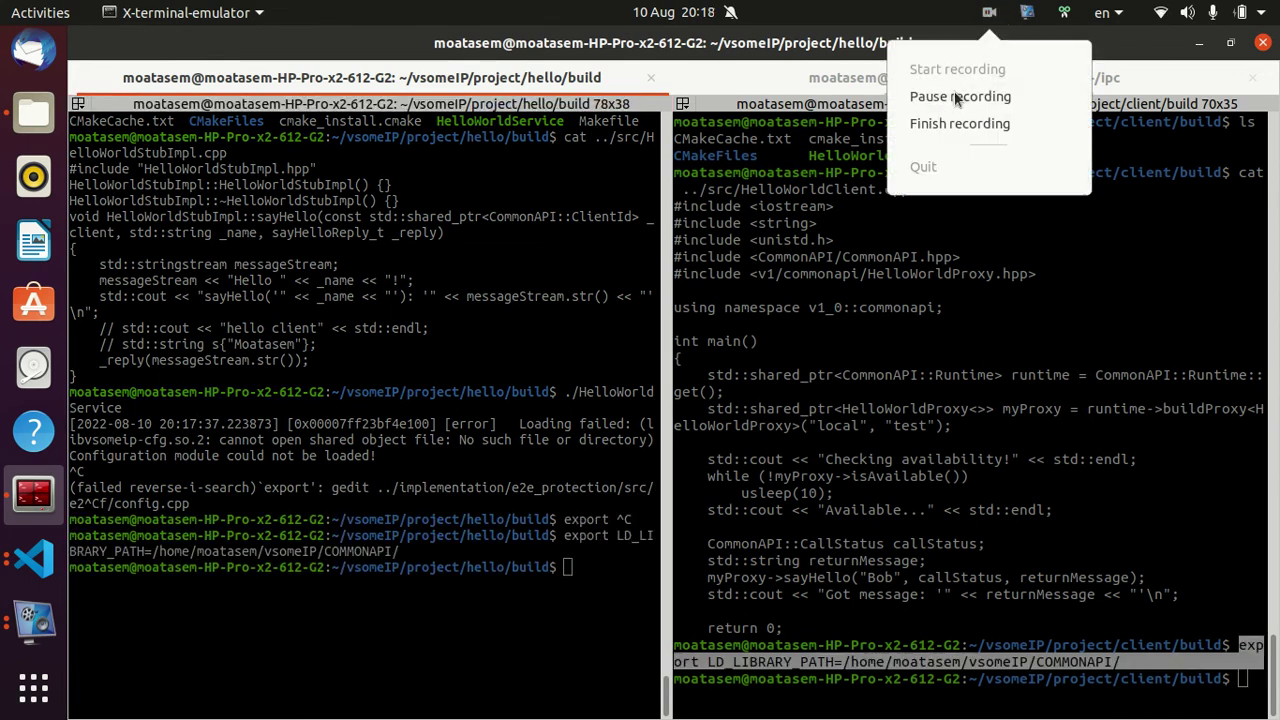
{"action": "key", "text": "Escape"}
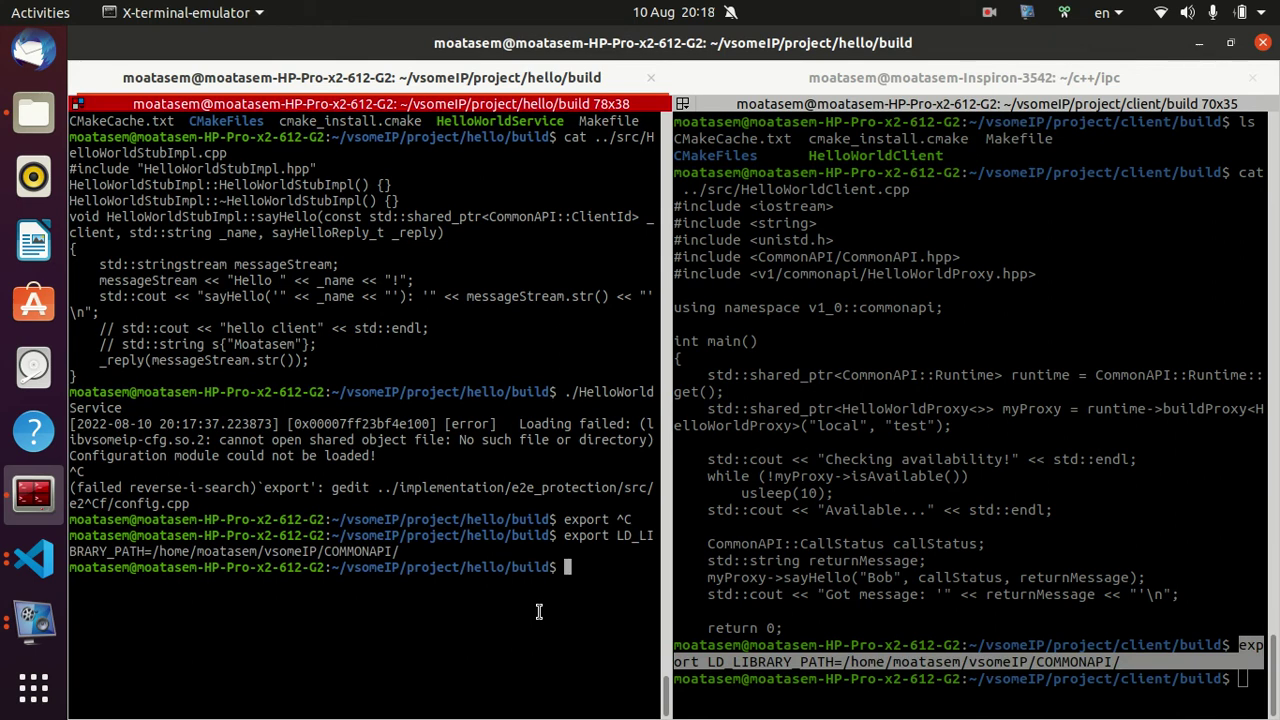
Step: Start ./HelloWorldService in the left pane
{"action": "type", "text": "./He"}
{"action": "key", "text": "Tab"}
{"action": "key", "text": "Return"}
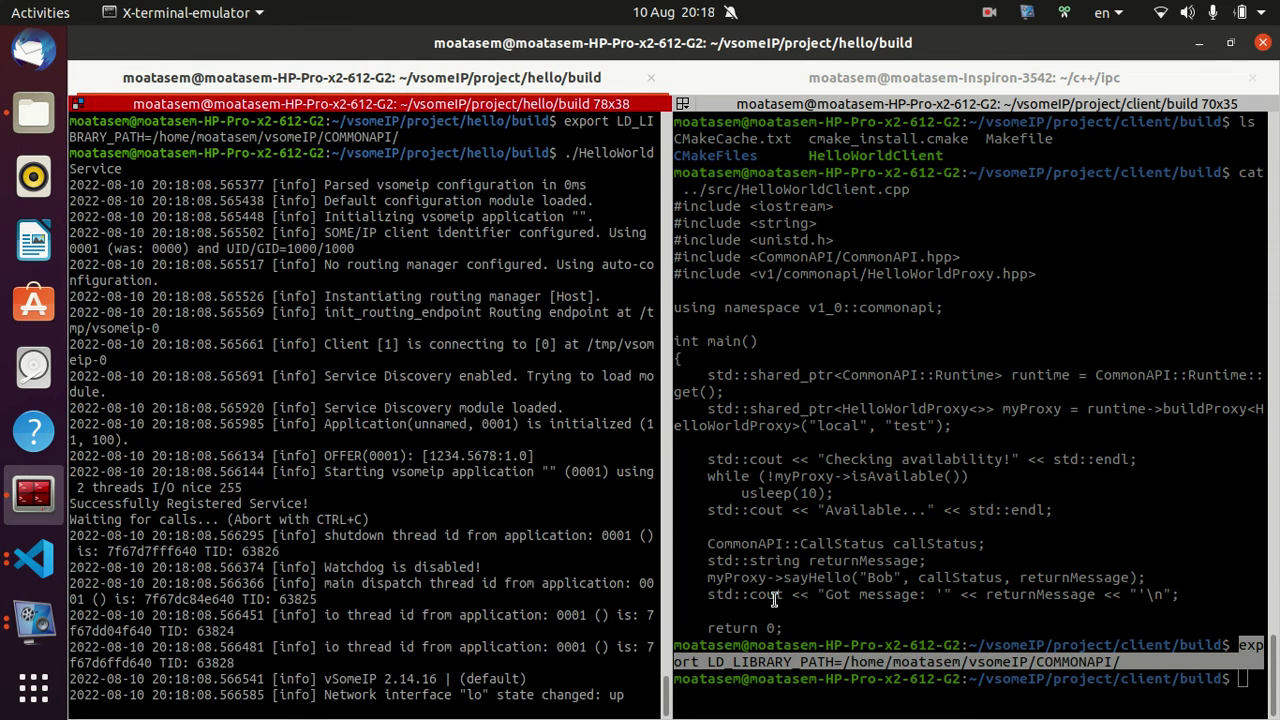
Step: Clear the right pane and run ./HelloWorldClient, which receives 'Hello Bob!'
{"action": "left_click", "coordinate": [887, 621]}
{"action": "key", "text": "ctrl+l"}
{"action": "type", "text": "./H"}
{"action": "key", "text": "Tab"}
{"action": "key", "text": "Return"}
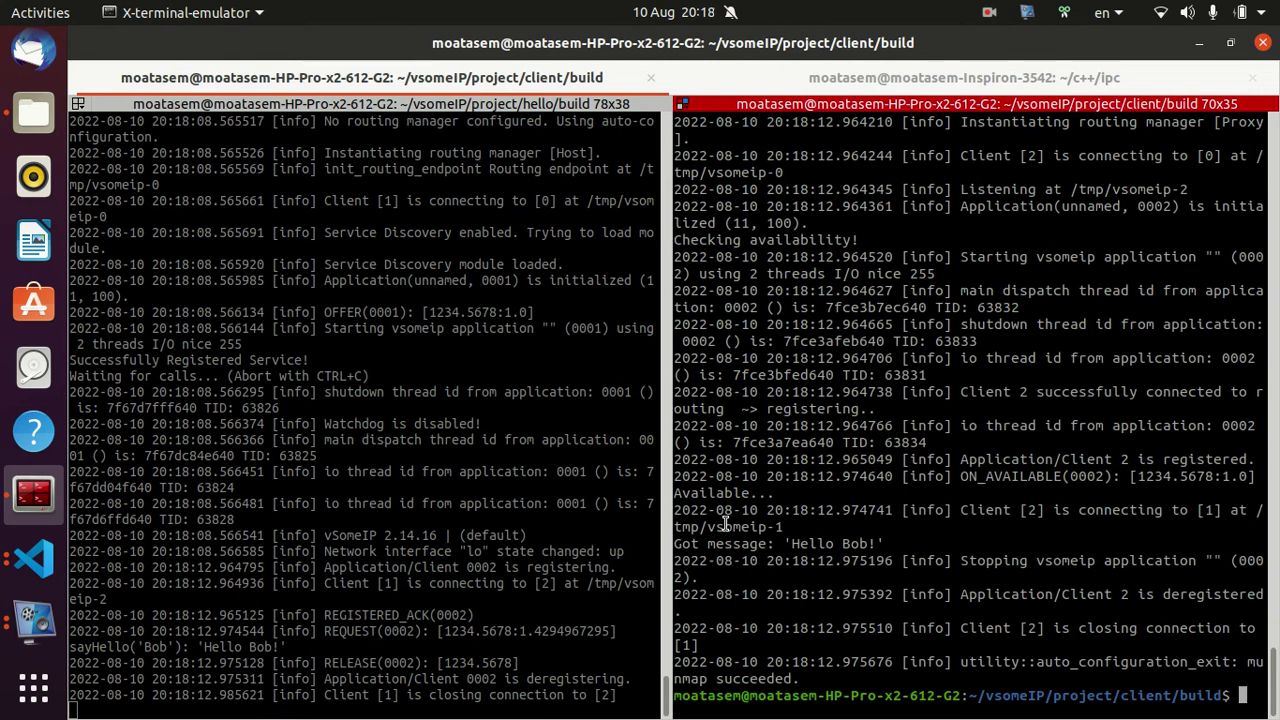
{"action": "left_click_drag", "start_coordinate": [893, 662], "coordinate": [826, 257]}
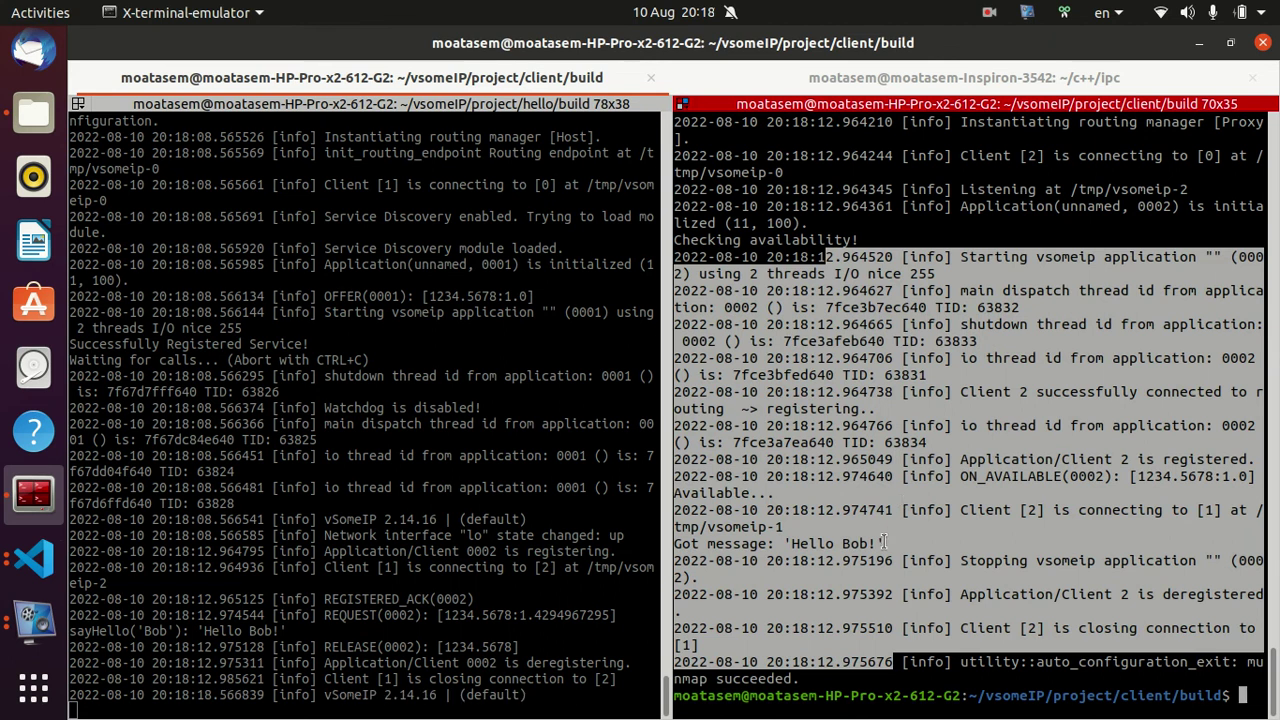
{"action": "left_click_drag", "start_coordinate": [884, 543], "coordinate": [670, 528]}
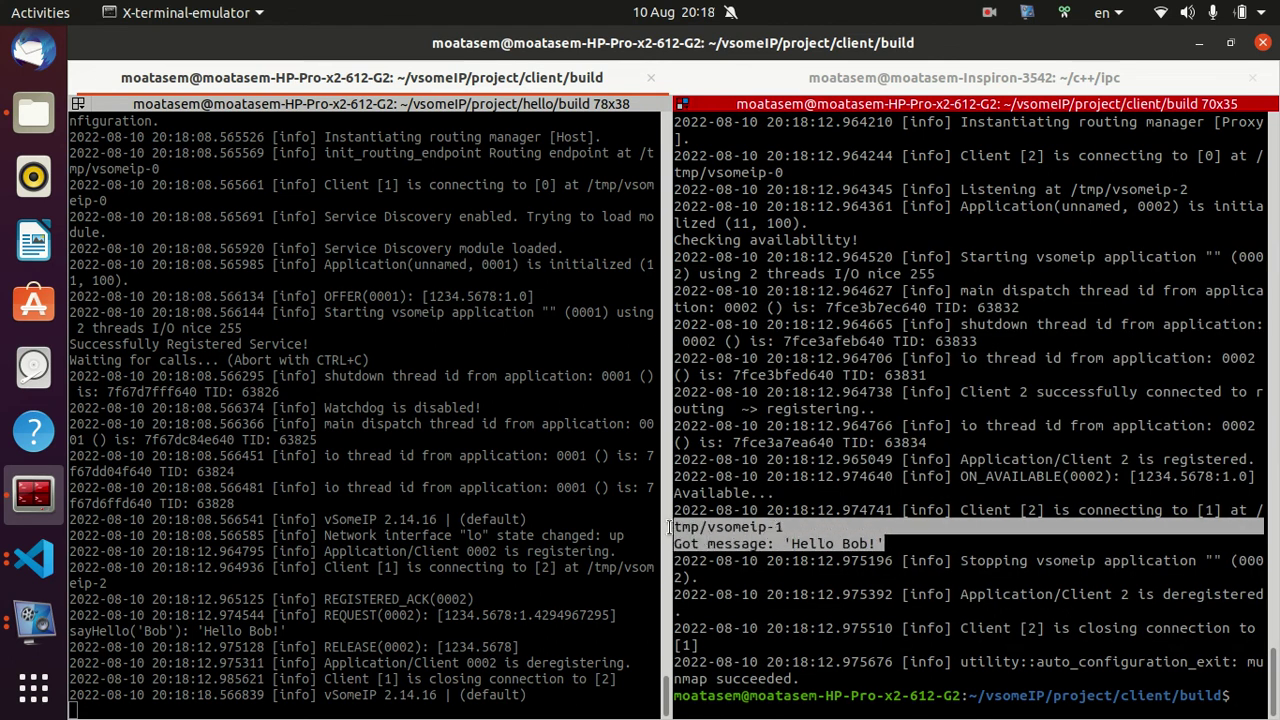
{"action": "left_click_drag", "start_coordinate": [436, 599], "coordinate": [262, 216]}
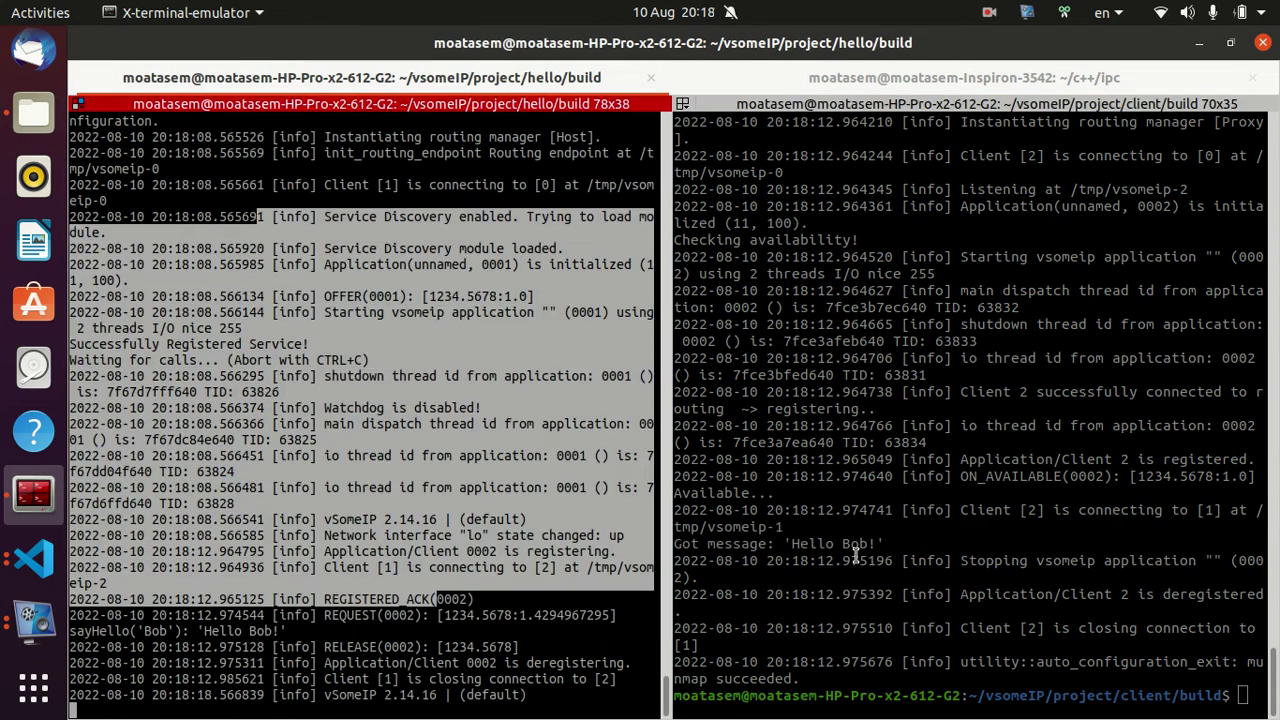
{"action": "left_click_drag", "start_coordinate": [884, 543], "coordinate": [674, 543]}
{"action": "left_click", "coordinate": [903, 524]}
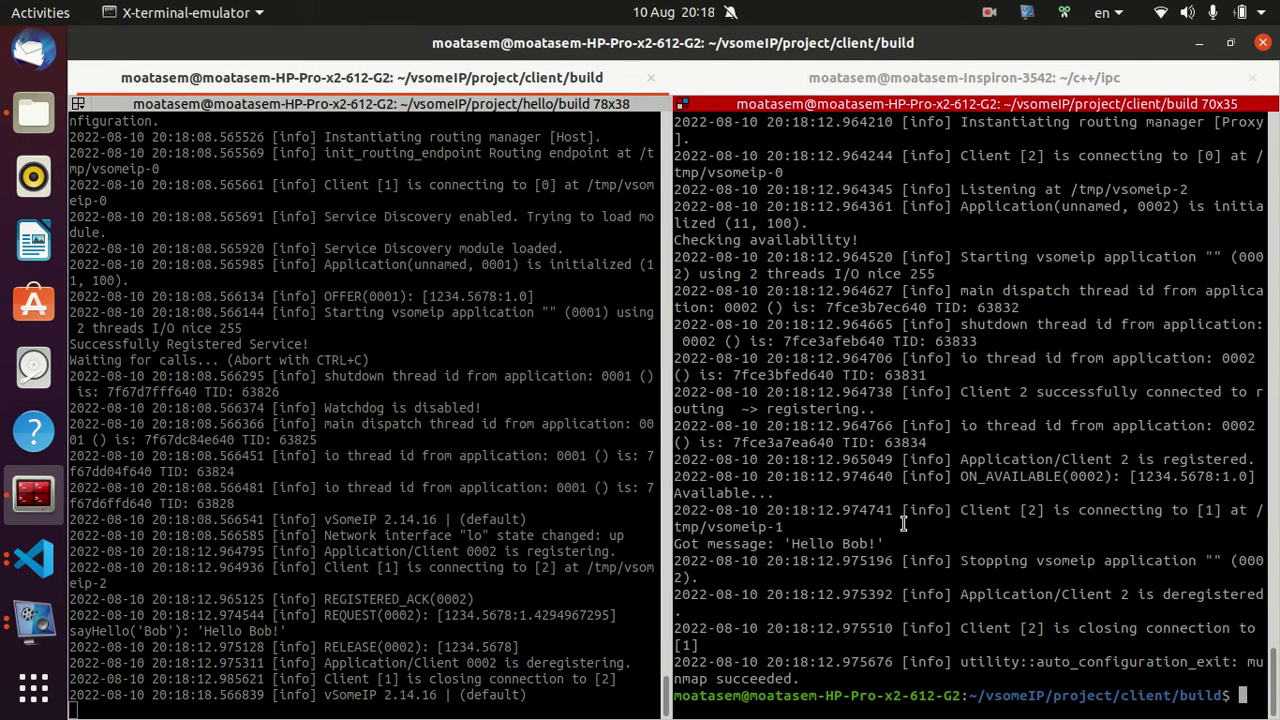
{"action": "left_click_drag", "start_coordinate": [242, 375], "coordinate": [619, 531]}
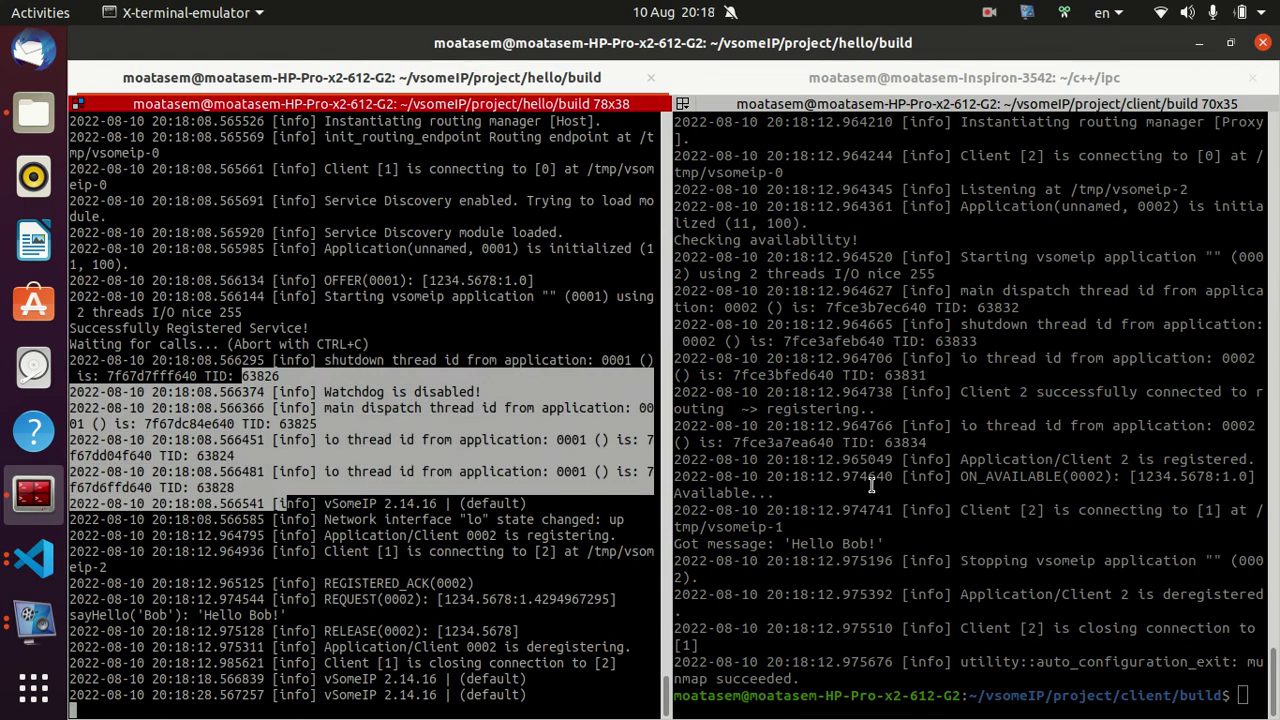
{"action": "left_click_drag", "start_coordinate": [850, 442], "coordinate": [860, 544]}
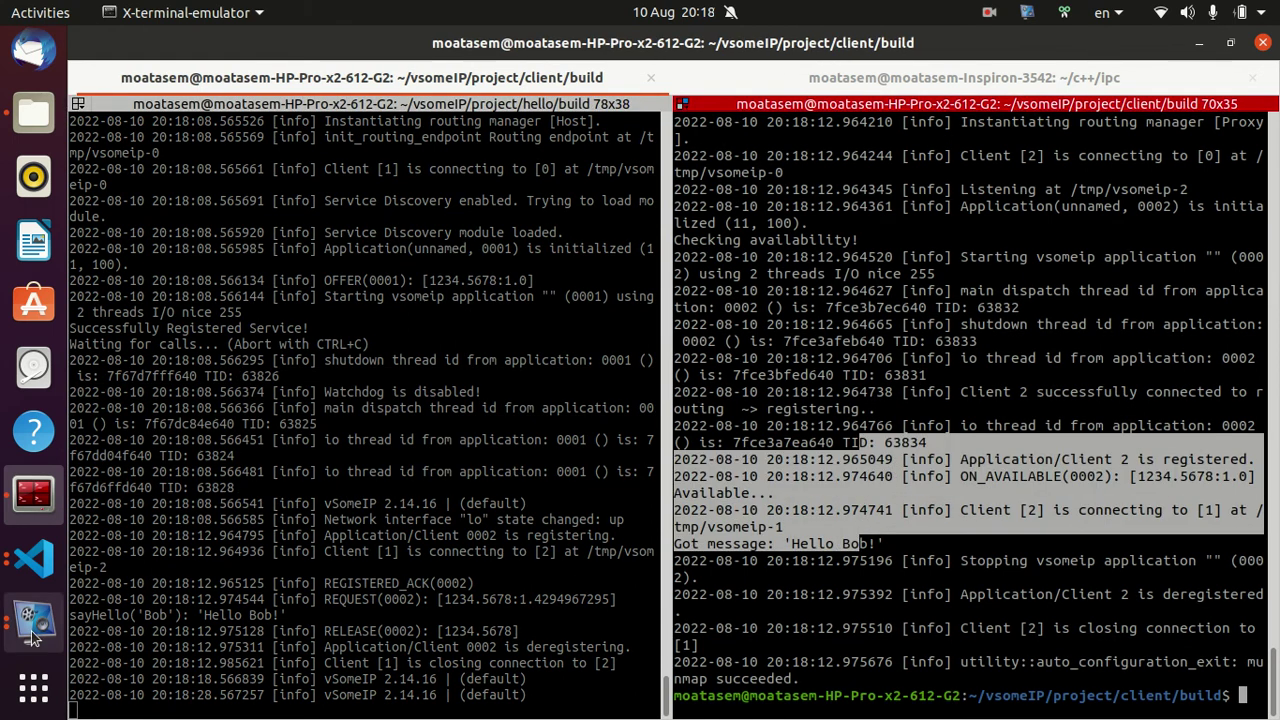
Step: Scroll both panes back up and highlight the client's sayHello("Bob") call and the service's sayHello body
{"action": "left_click", "coordinate": [35, 632]}
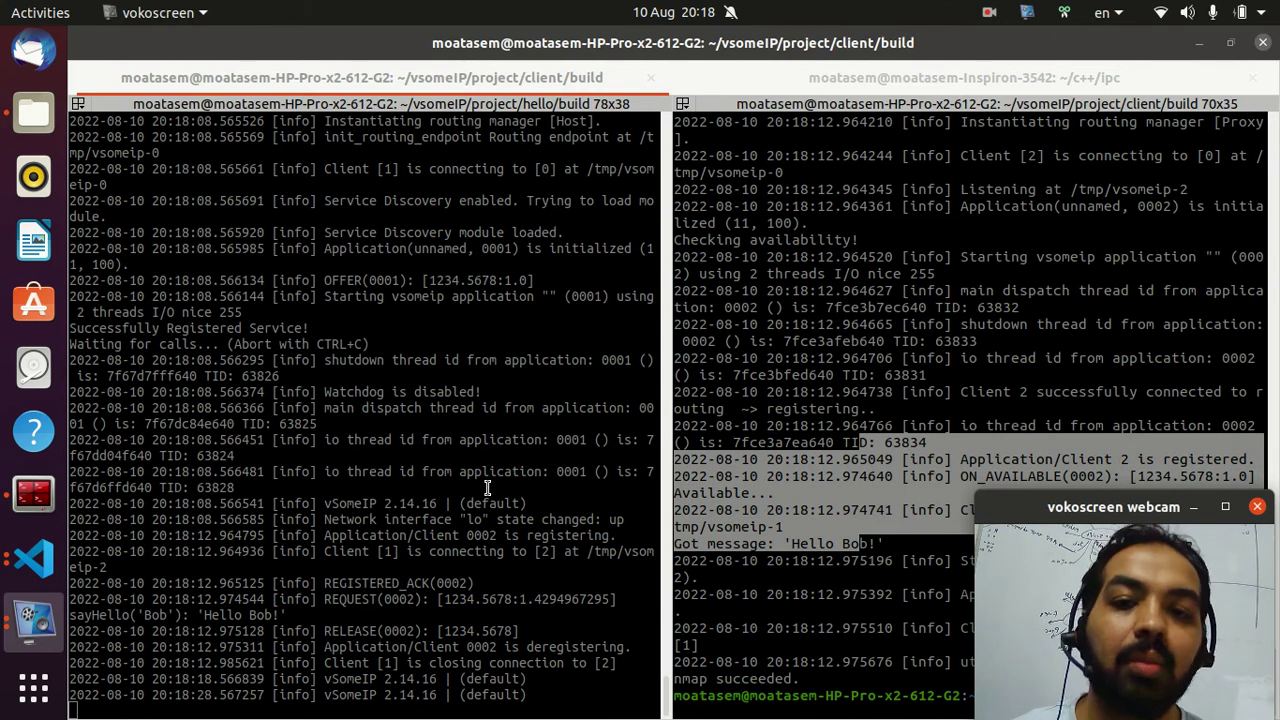
{"action": "scroll", "coordinate": [551, 366], "scroll_direction": "up", "scroll_amount": 2}
{"action": "scroll", "coordinate": [340, 366], "scroll_direction": "up", "scroll_amount": 2}
{"action": "scroll", "coordinate": [358, 393], "scroll_direction": "up", "scroll_amount": 3}
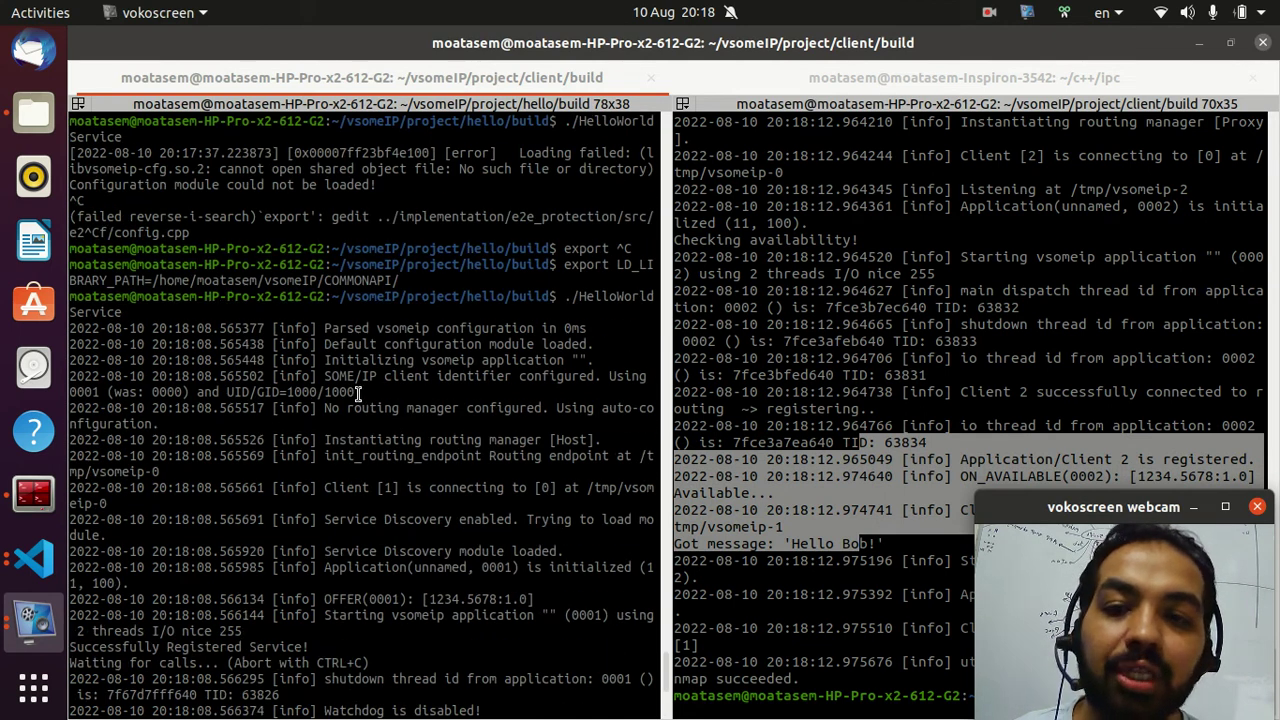
{"action": "scroll", "coordinate": [358, 393], "scroll_direction": "up", "scroll_amount": 5}
{"action": "left_click_drag", "start_coordinate": [453, 551], "coordinate": [280, 121]}
{"action": "scroll", "coordinate": [810, 278], "scroll_direction": "up", "scroll_amount": 4}
{"action": "scroll", "coordinate": [810, 278], "scroll_direction": "up", "scroll_amount": 8}
{"action": "left_click_drag", "start_coordinate": [790, 497], "coordinate": [760, 222]}
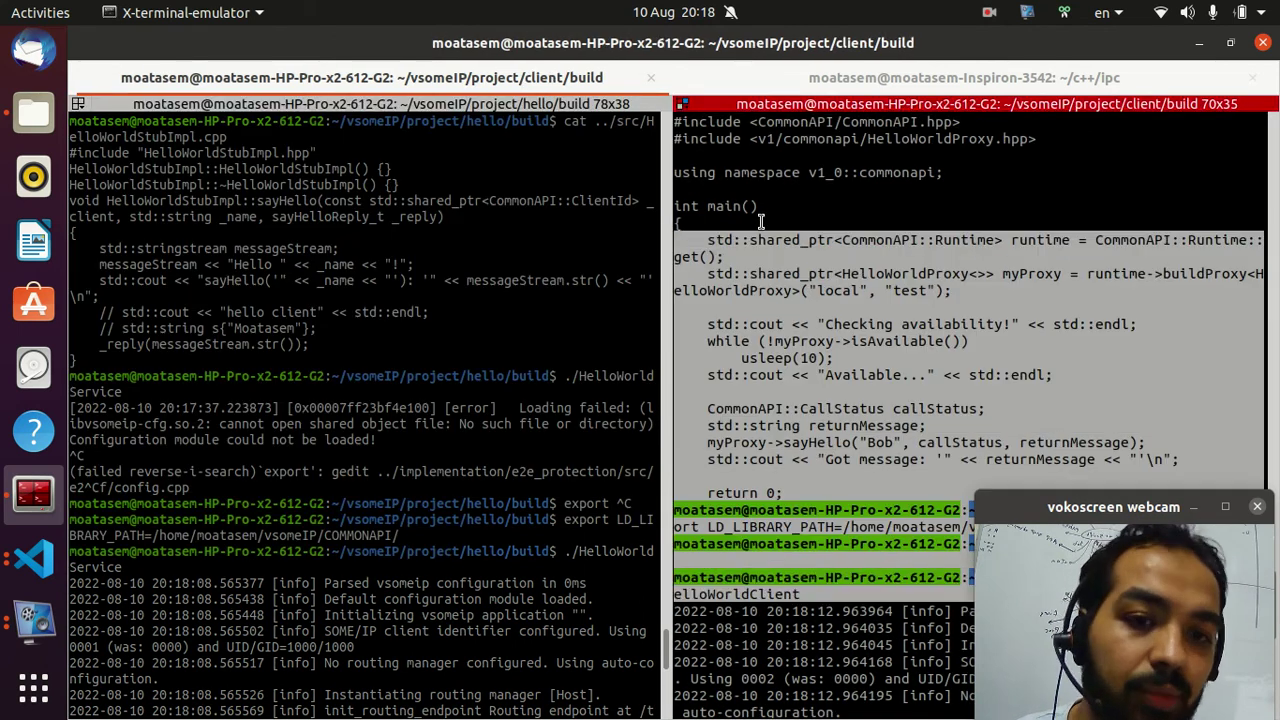
{"action": "left_click", "coordinate": [780, 448]}
{"action": "left_click_drag", "start_coordinate": [766, 442], "coordinate": [840, 456]}
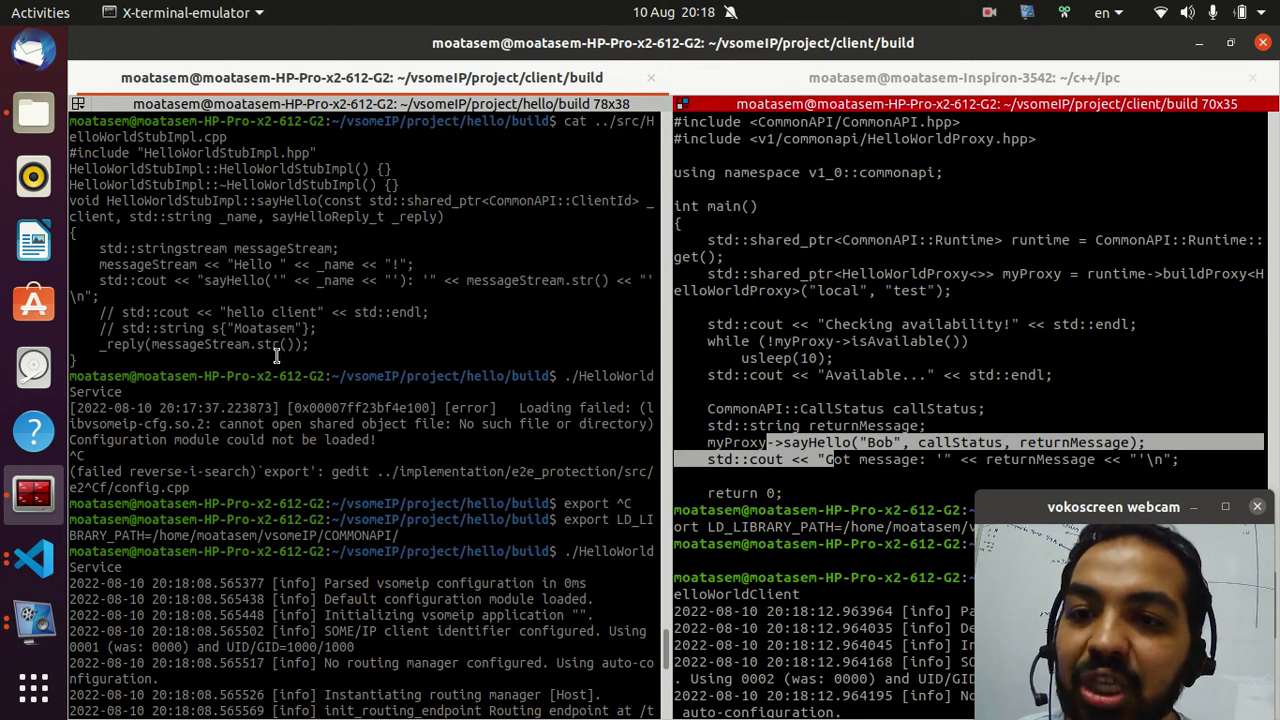
{"action": "left_click_drag", "start_coordinate": [231, 364], "coordinate": [57, 185]}
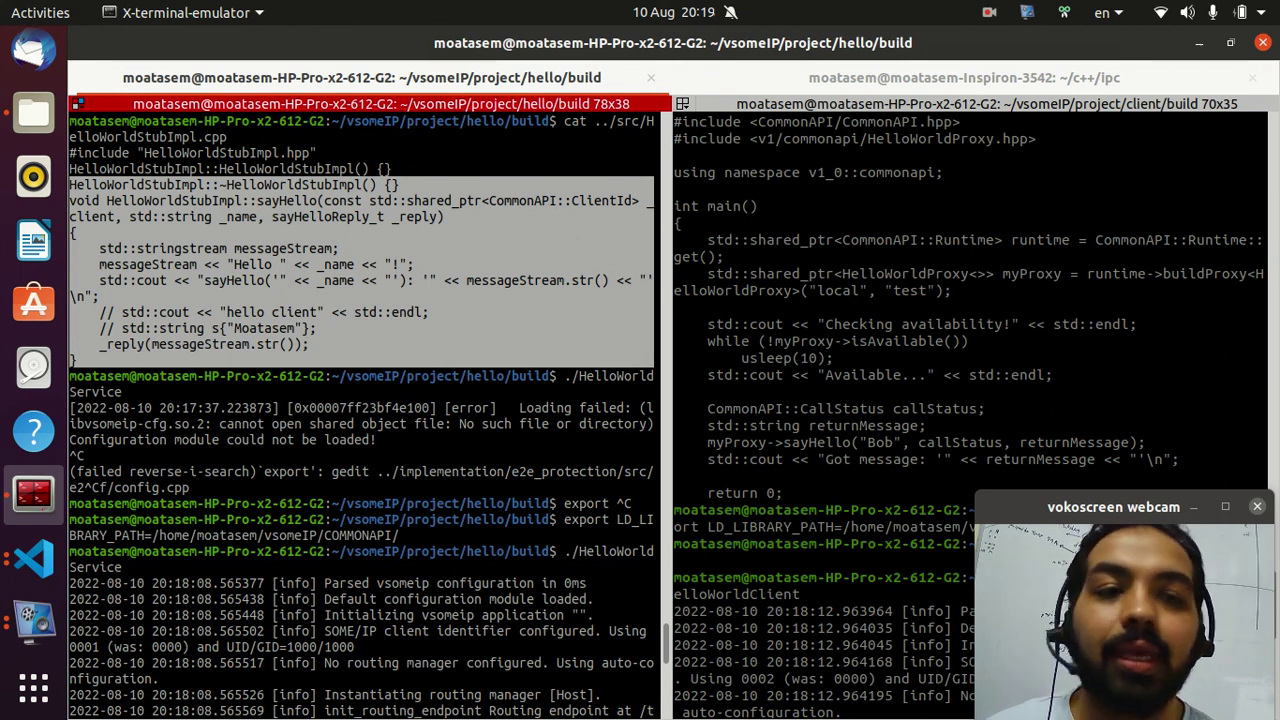
{"action": "left_click", "coordinate": [989, 12]}
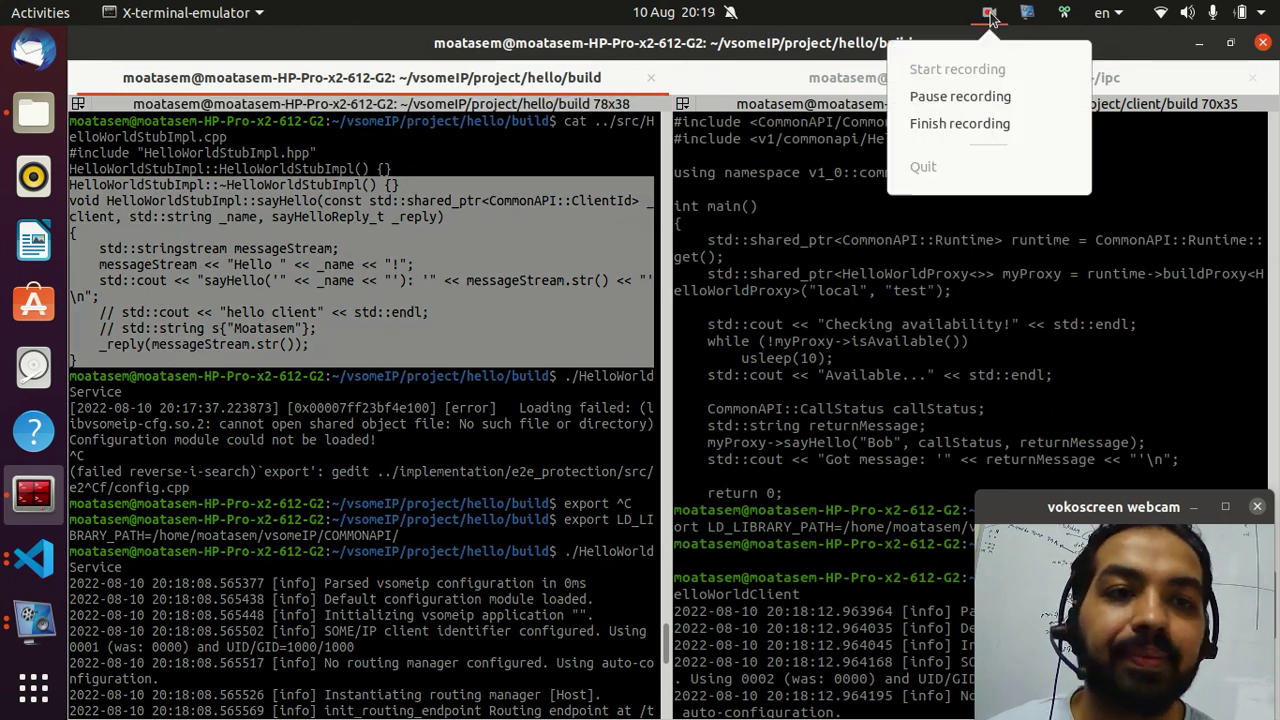